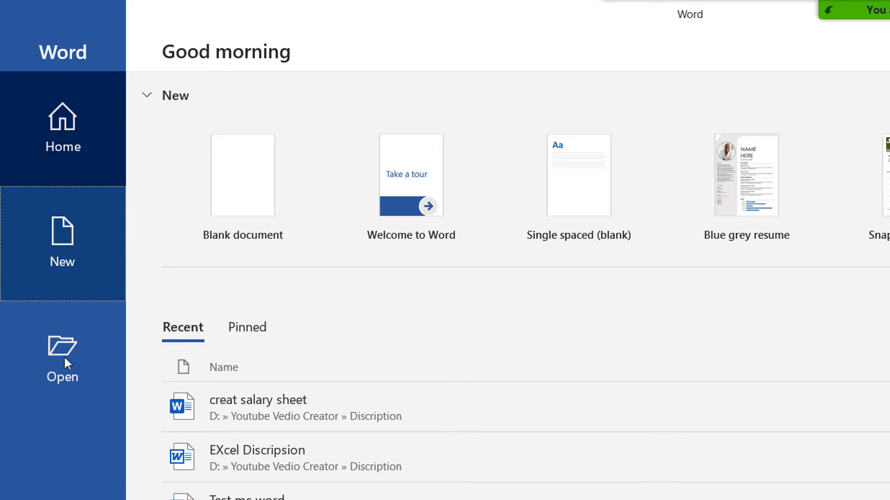
- Create a new document from the Blue grey resume template
{"action": "left_click", "coordinate": [59, 359]}
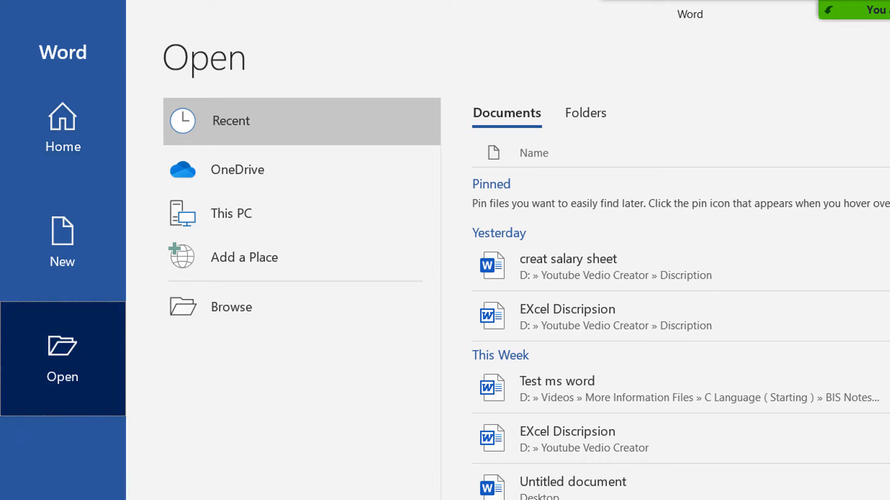
{"action": "left_click", "coordinate": [42, 120]}
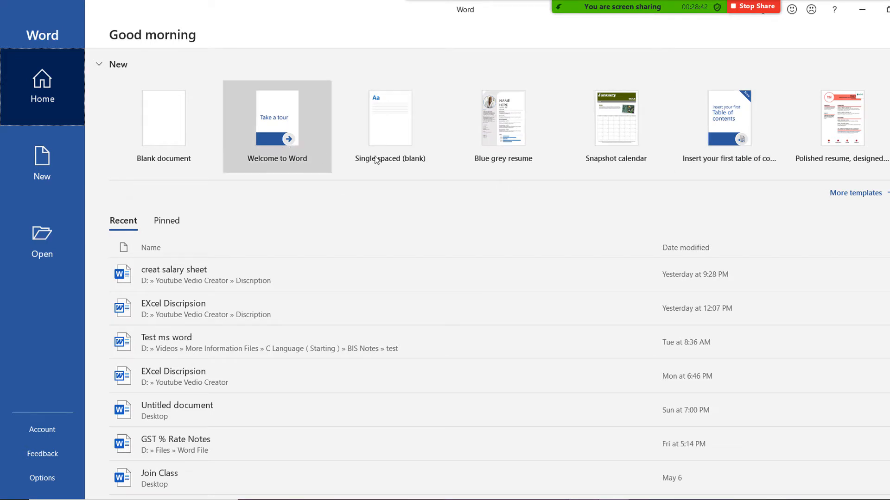
{"action": "left_click", "coordinate": [505, 138]}
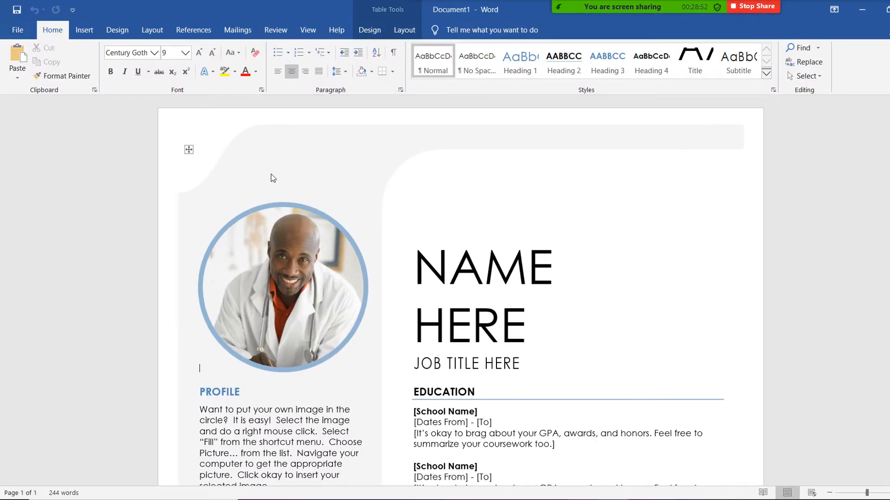
- Examine the resume template's name, job title, education, work experience, skills and profile picture placeholders
{"action": "scroll", "coordinate": [468, 368], "scroll_direction": "down", "scroll_amount": 8}
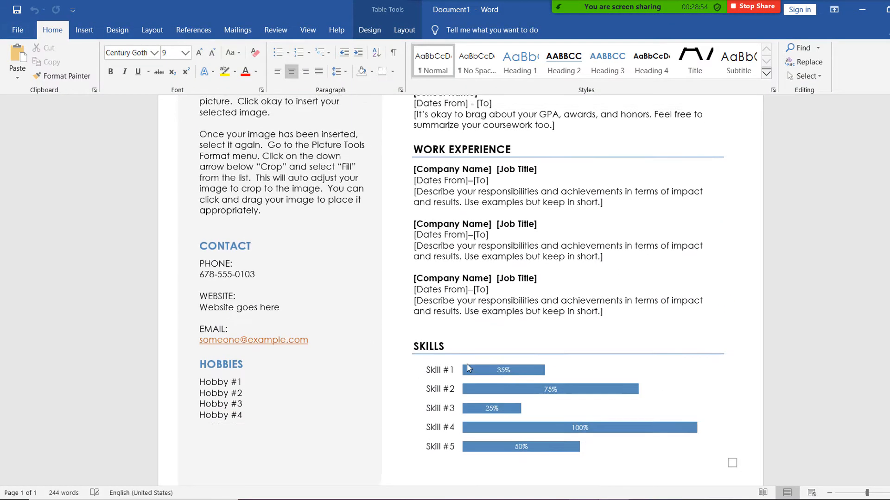
{"action": "scroll", "coordinate": [468, 371], "scroll_direction": "down", "scroll_amount": 1}
{"action": "scroll", "coordinate": [531, 252], "scroll_direction": "up", "scroll_amount": 9}
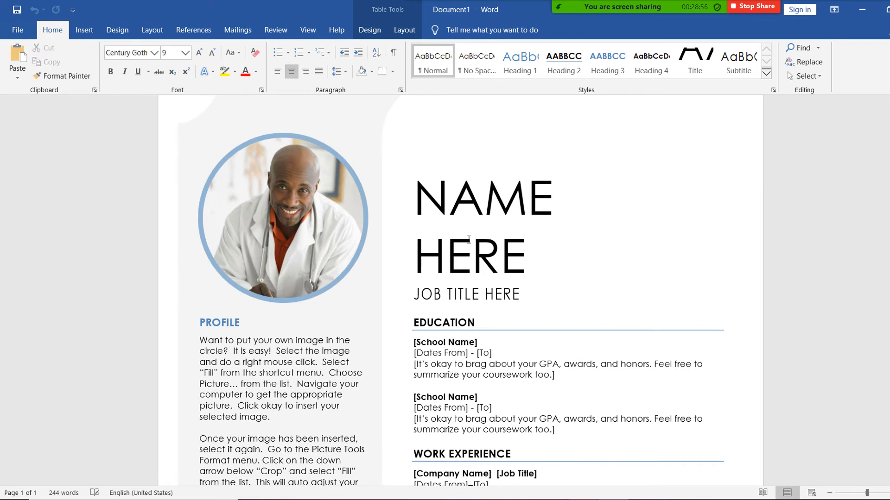
{"action": "triple_click", "coordinate": [469, 239]}
{"action": "triple_click", "coordinate": [461, 293]}
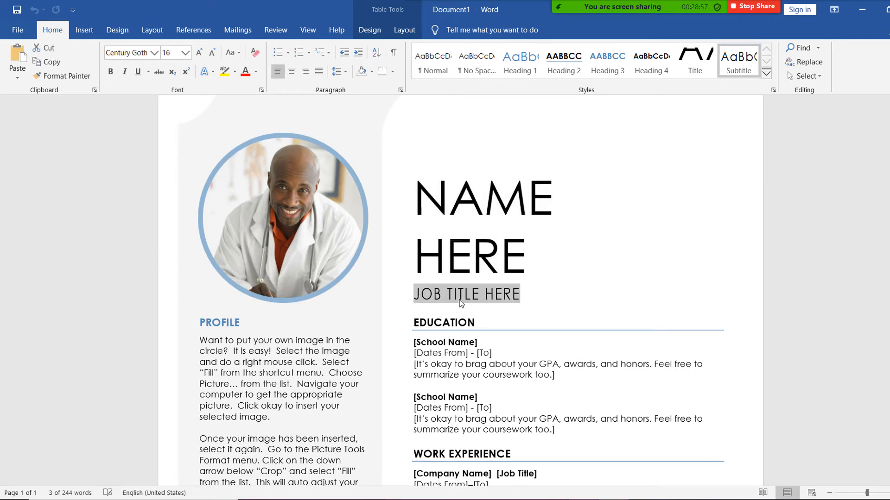
{"action": "triple_click", "coordinate": [450, 323]}
{"action": "left_click", "coordinate": [442, 354]}
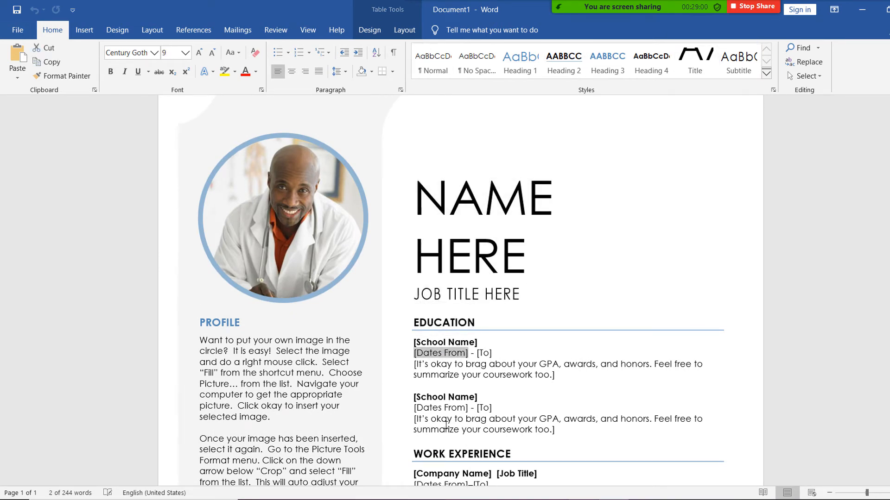
{"action": "scroll", "coordinate": [445, 425], "scroll_direction": "down", "scroll_amount": 3}
{"action": "left_click", "coordinate": [454, 354]}
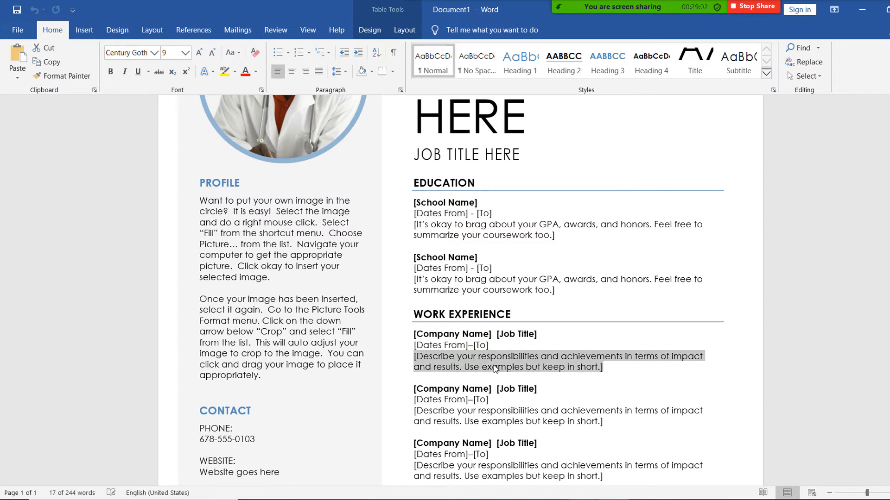
{"action": "scroll", "coordinate": [387, 383], "scroll_direction": "down", "scroll_amount": 4}
{"action": "scroll", "coordinate": [387, 383], "scroll_direction": "up", "scroll_amount": 8}
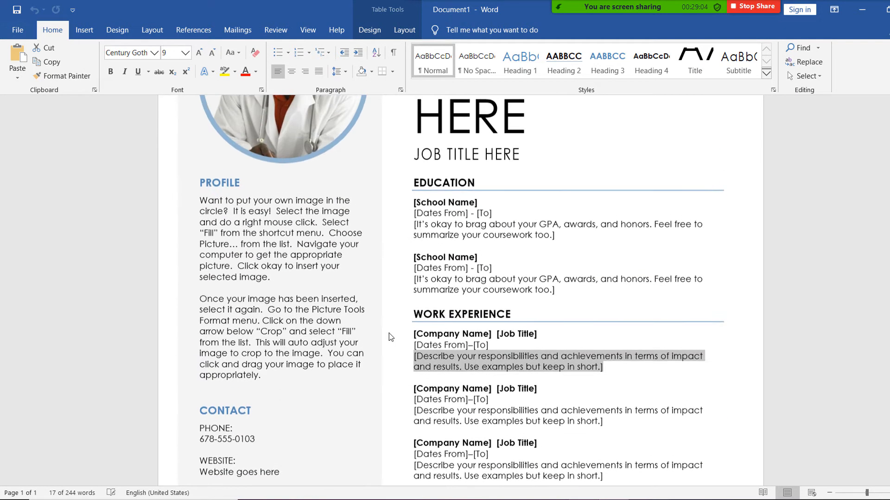
{"action": "left_click", "coordinate": [286, 265]}
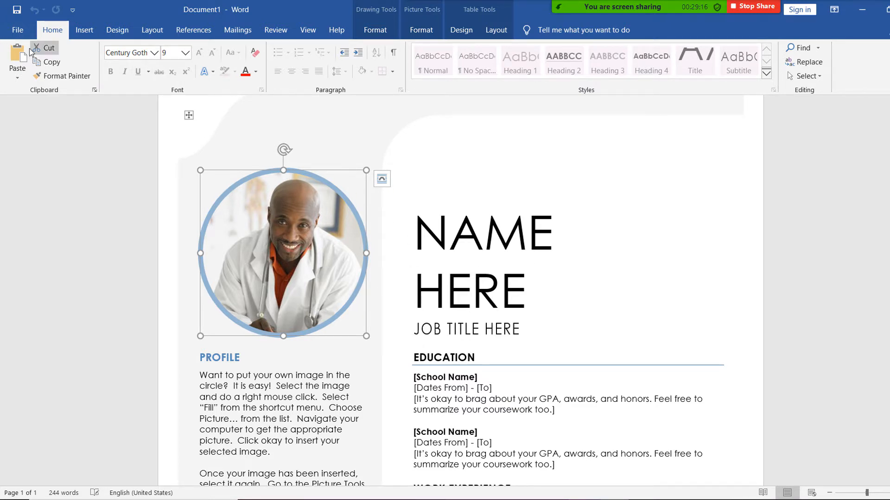
- Go to the start page and compare its lists of recent and pinned documents
{"action": "left_click", "coordinate": [18, 30]}
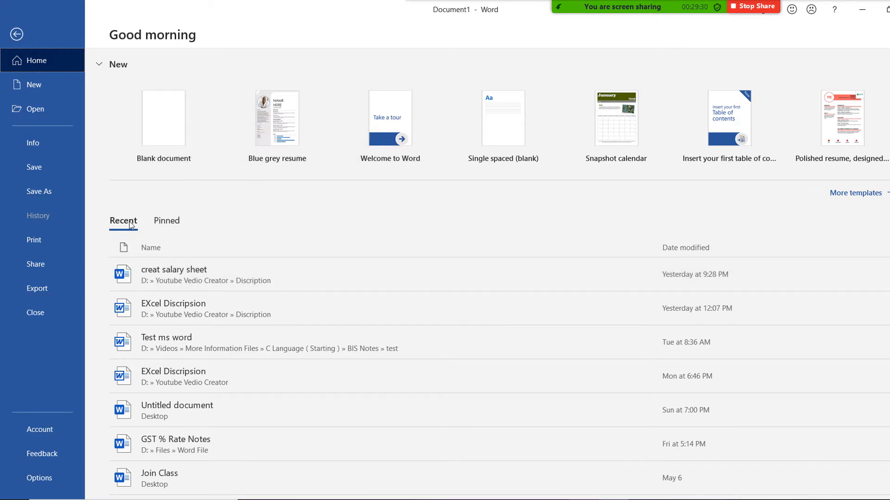
{"action": "scroll", "coordinate": [133, 232], "scroll_direction": "down", "scroll_amount": 3}
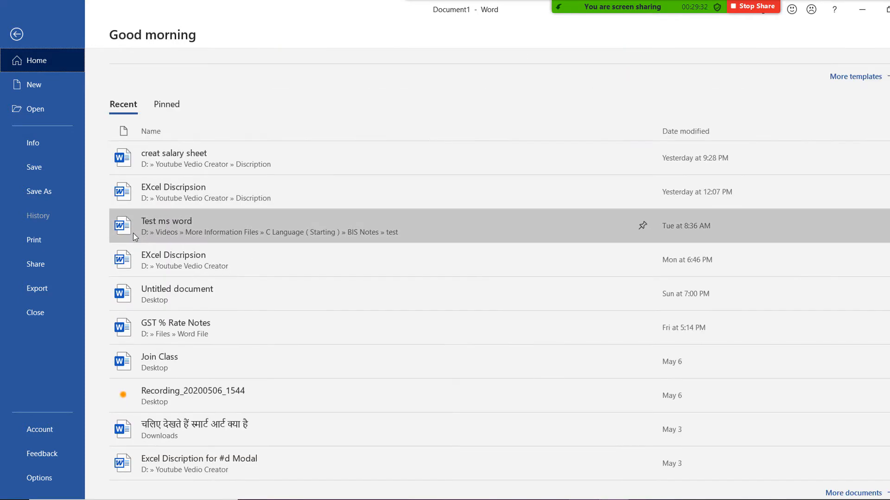
{"action": "scroll", "coordinate": [125, 236], "scroll_direction": "up", "scroll_amount": 3}
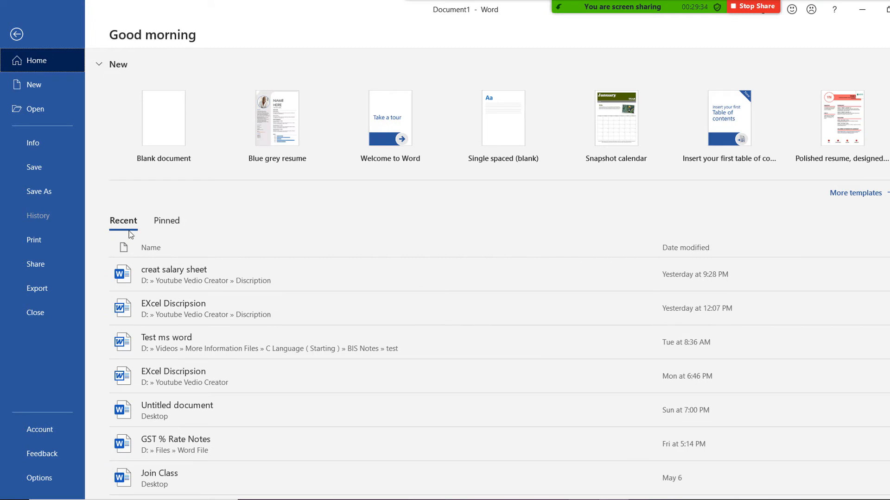
{"action": "left_click", "coordinate": [167, 228]}
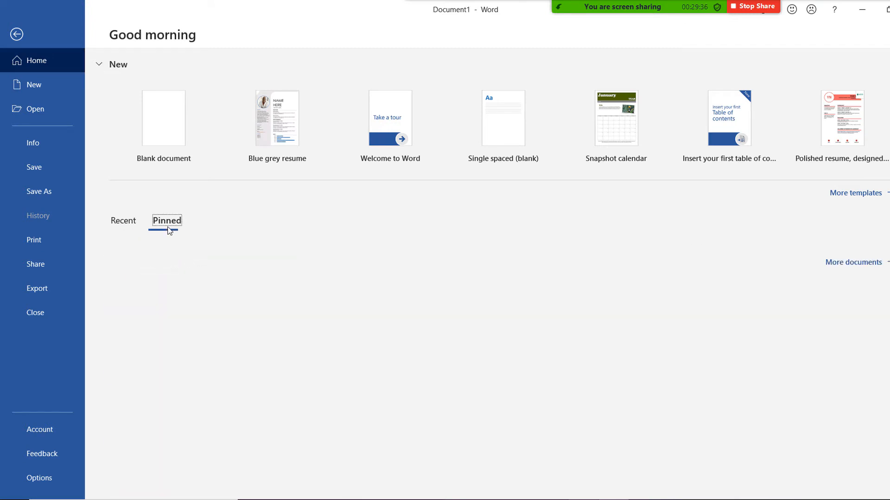
{"action": "left_click", "coordinate": [126, 227]}
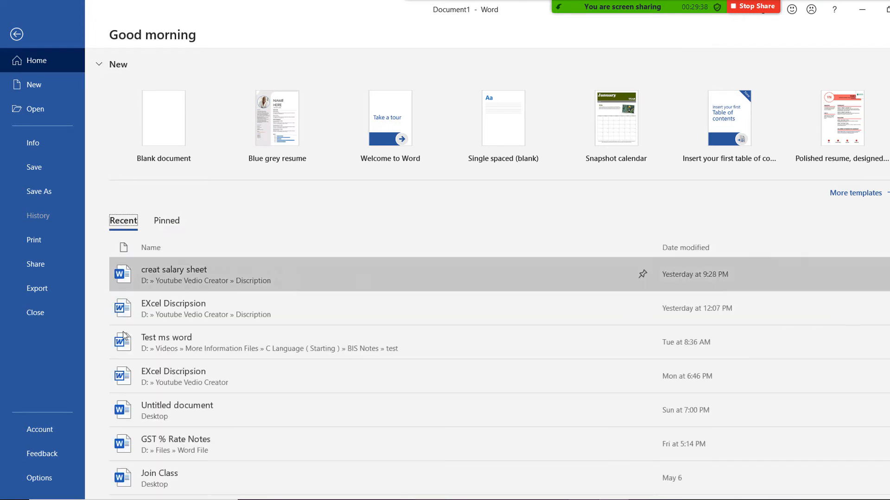
{"action": "scroll", "coordinate": [156, 310], "scroll_direction": "down", "scroll_amount": 1}
{"action": "scroll", "coordinate": [160, 325], "scroll_direction": "down", "scroll_amount": 1}
{"action": "scroll", "coordinate": [166, 306], "scroll_direction": "up", "scroll_amount": 2}
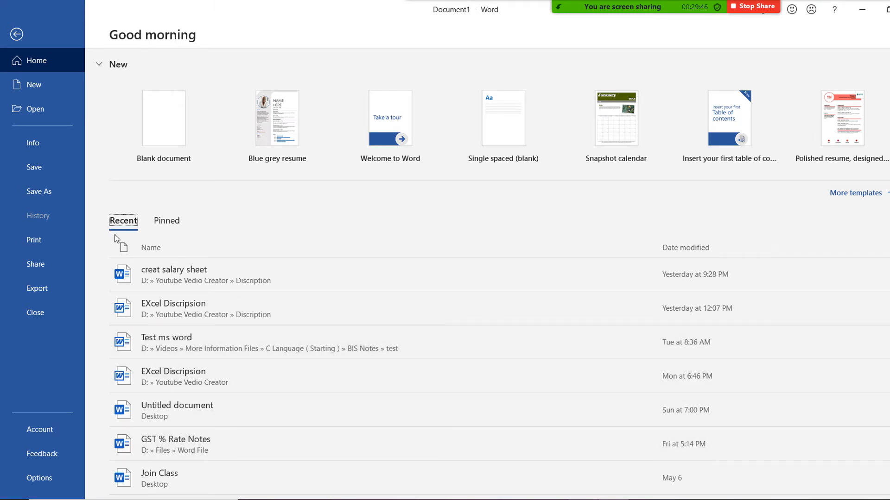
{"action": "left_click", "coordinate": [168, 222]}
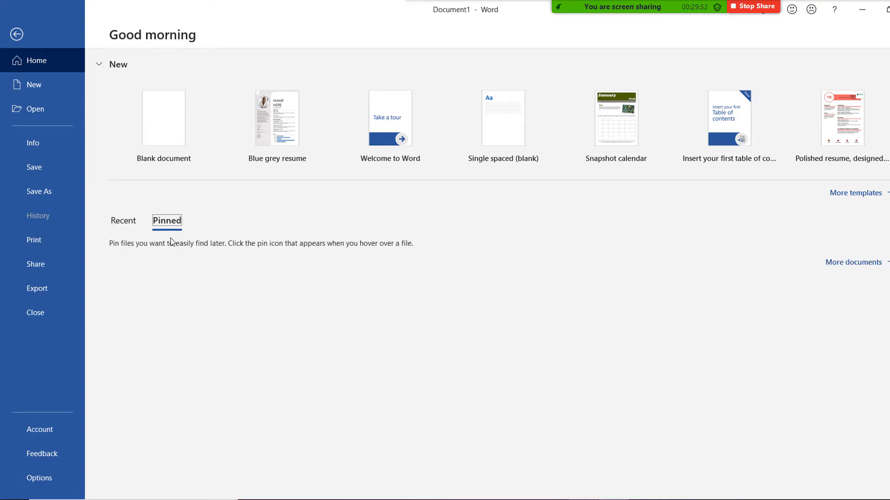
{"action": "left_click", "coordinate": [130, 227]}
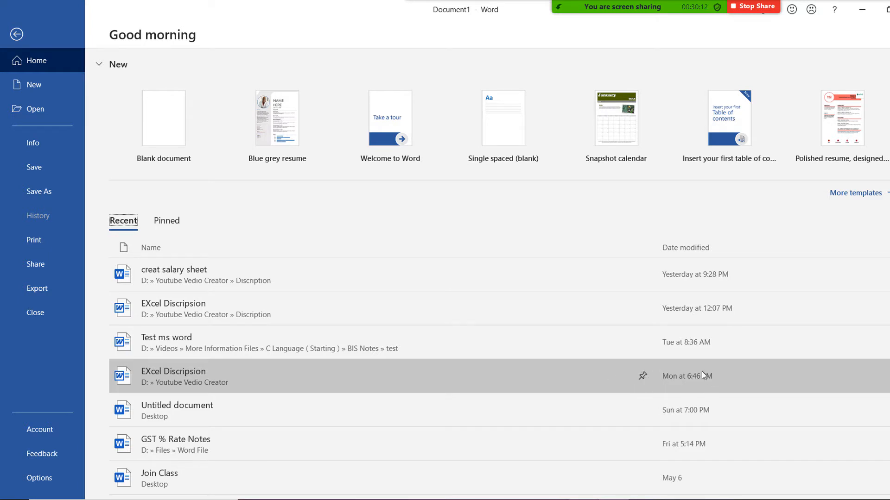
- Pin the EXcel Discripsion document stored directly in the Youtube Vedio Creator folder and check the pinned documents
{"action": "left_click", "coordinate": [644, 377]}
{"action": "scroll", "coordinate": [218, 257], "scroll_direction": "down", "scroll_amount": 2}
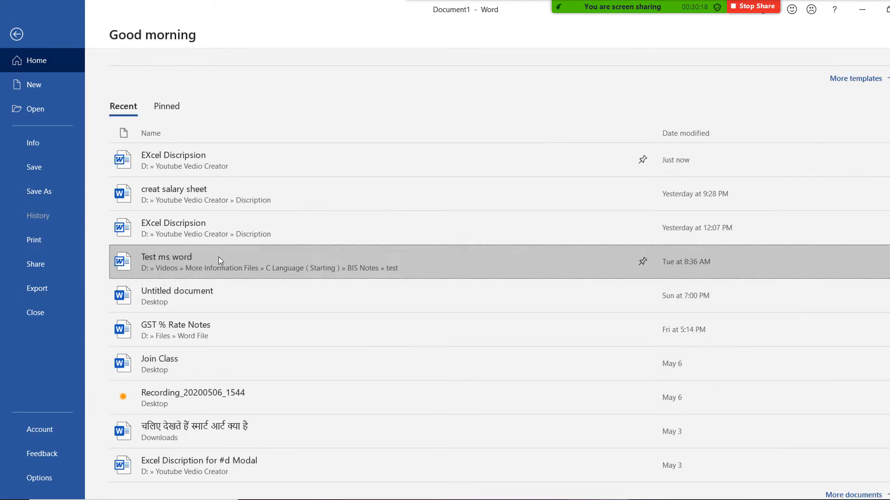
{"action": "left_click", "coordinate": [160, 113]}
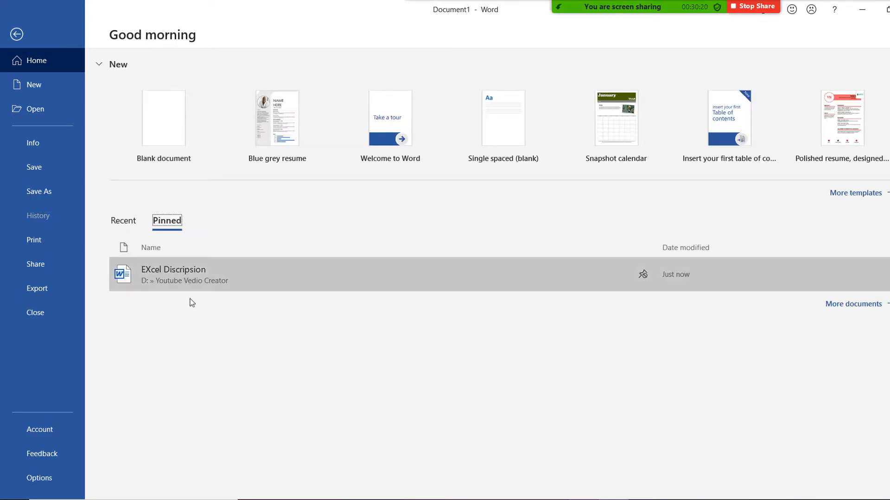
{"action": "left_click", "coordinate": [124, 221]}
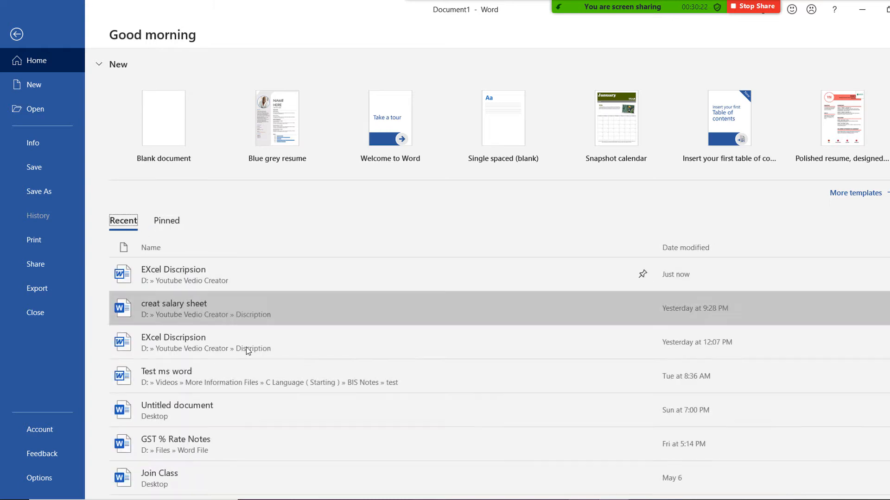
- Unpin the EXcel Discripsion document in the recent documents
{"action": "scroll", "coordinate": [222, 440], "scroll_direction": "down", "scroll_amount": 2}
{"action": "scroll", "coordinate": [204, 415], "scroll_direction": "up", "scroll_amount": 3}
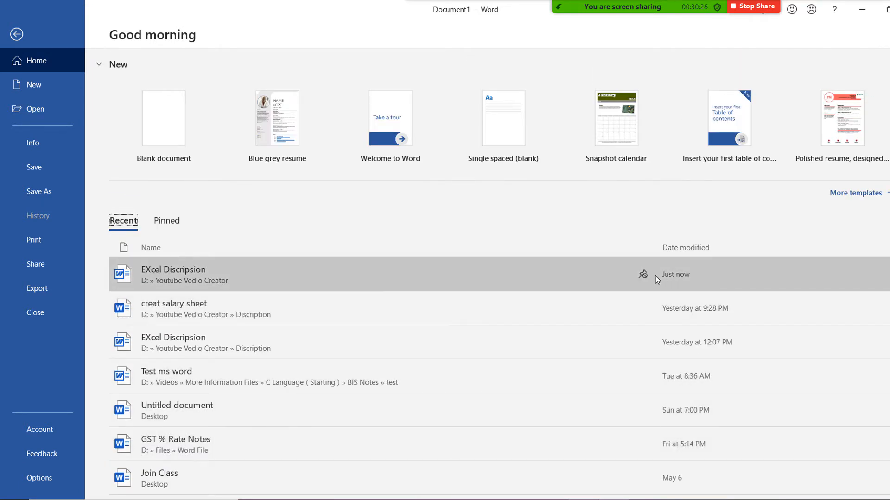
{"action": "left_click", "coordinate": [644, 277]}
- Pin the Test ms word document and check the pinned documents
{"action": "scroll", "coordinate": [602, 301], "scroll_direction": "down", "scroll_amount": 2}
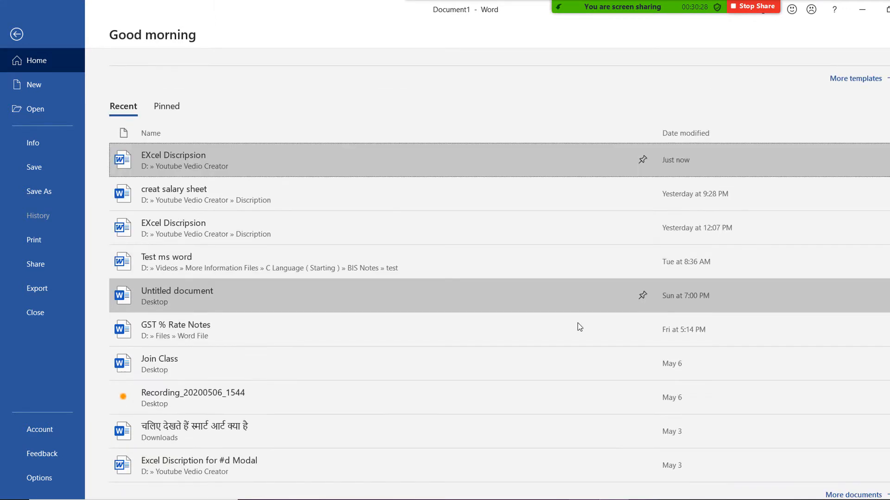
{"action": "left_click", "coordinate": [643, 264]}
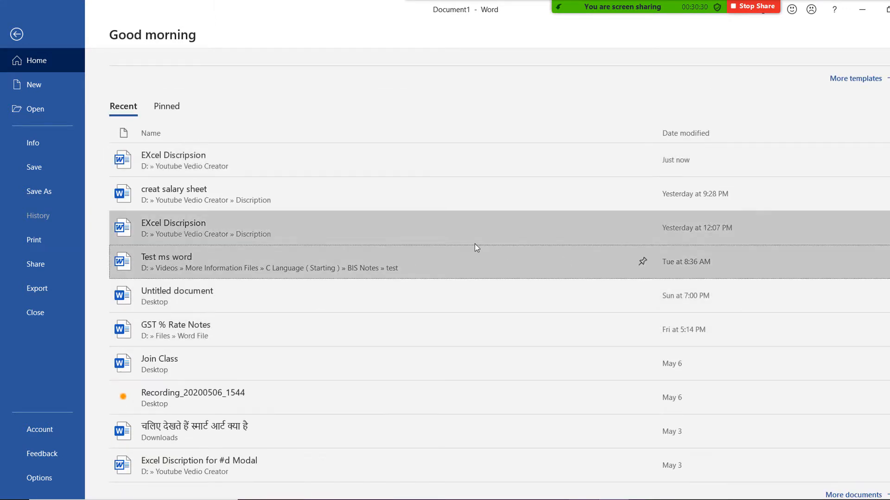
{"action": "left_click", "coordinate": [167, 106]}
{"action": "left_click", "coordinate": [129, 223]}
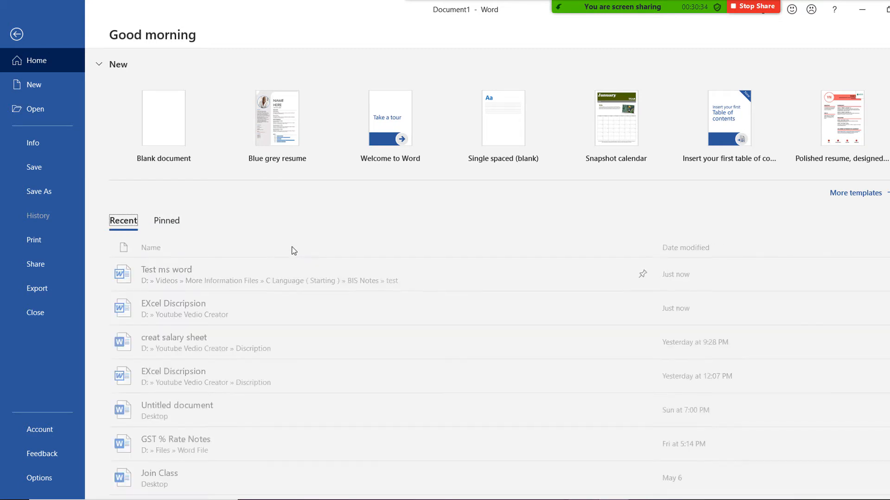
{"action": "left_click", "coordinate": [168, 225]}
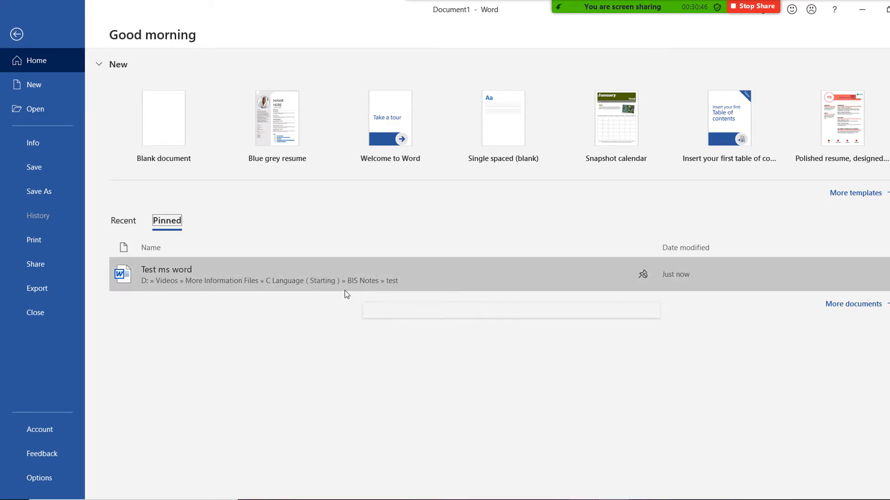
- Look over the modification dates of the recent documents, and return to the pinned documents
{"action": "left_click", "coordinate": [126, 224]}
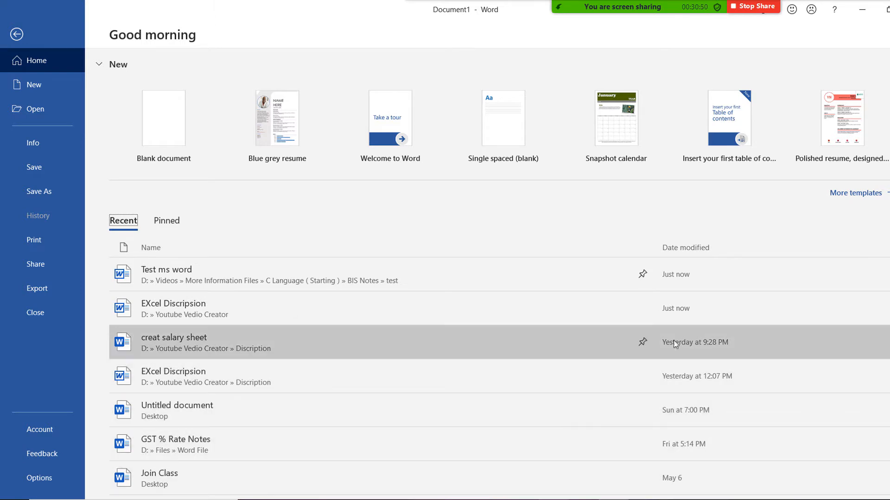
{"action": "scroll", "coordinate": [658, 335], "scroll_direction": "down", "scroll_amount": 1}
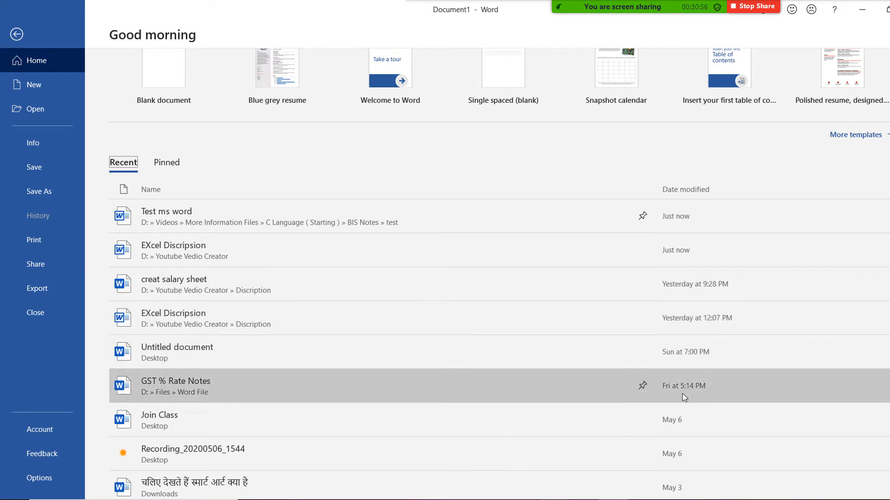
{"action": "scroll", "coordinate": [692, 337], "scroll_direction": "down", "scroll_amount": 1}
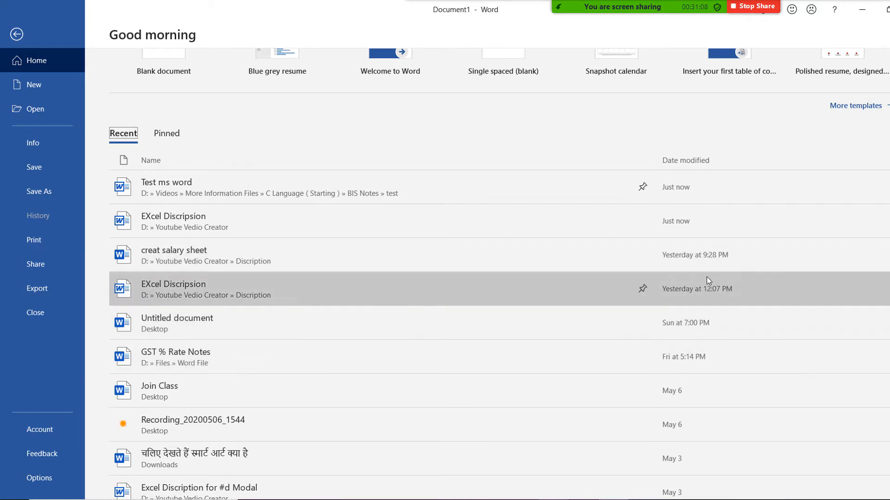
{"action": "scroll", "coordinate": [292, 246], "scroll_direction": "up", "scroll_amount": 2}
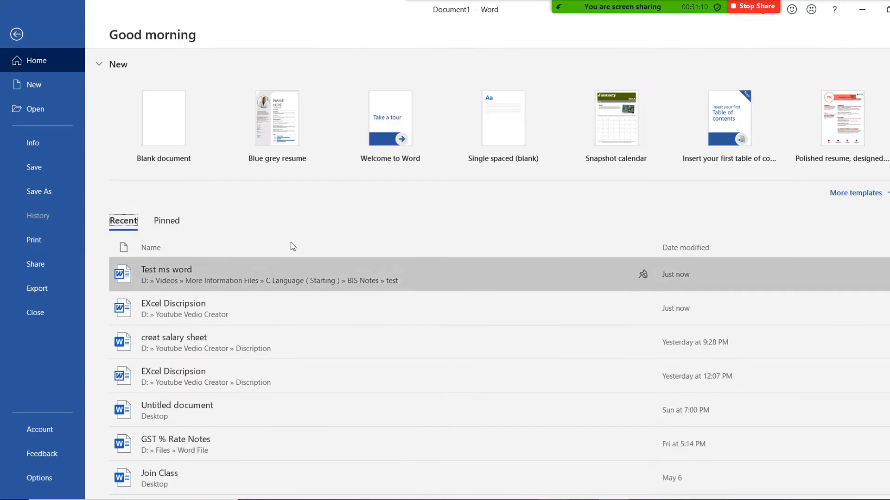
{"action": "left_click", "coordinate": [166, 222]}
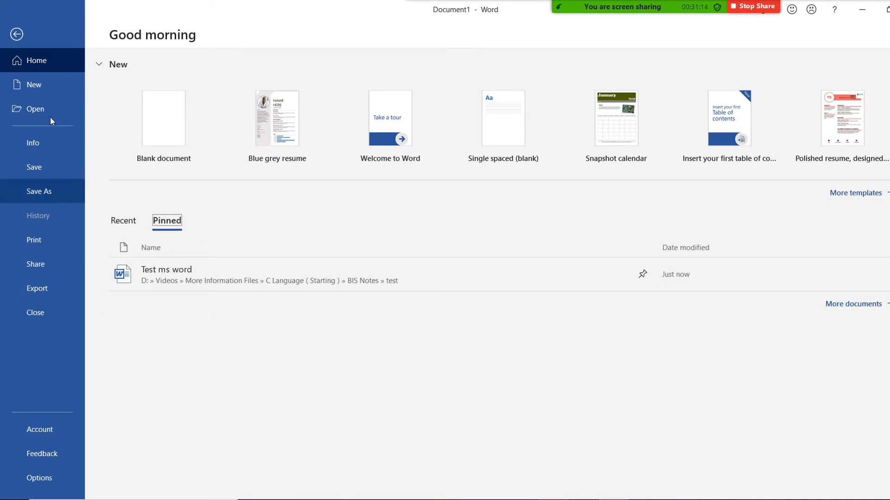
- Browse the templates offered for a new document and activate the online template search
{"action": "left_click", "coordinate": [31, 87]}
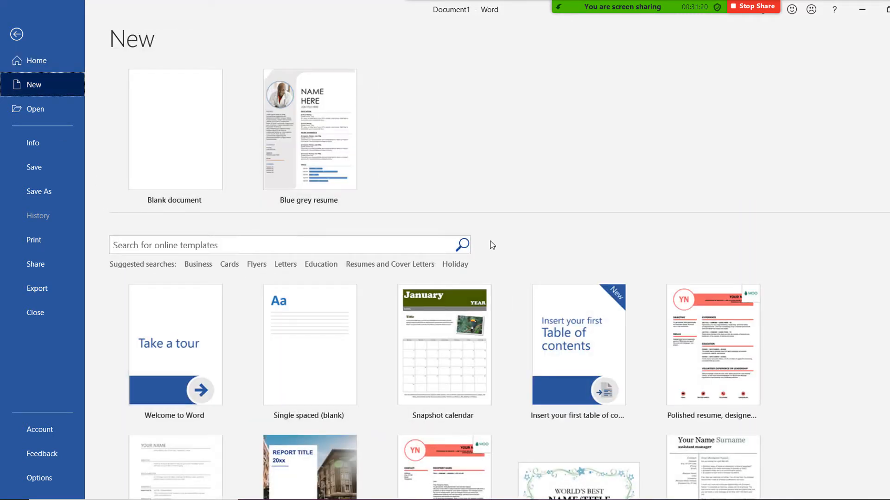
{"action": "scroll", "coordinate": [568, 290], "scroll_direction": "down", "scroll_amount": 5}
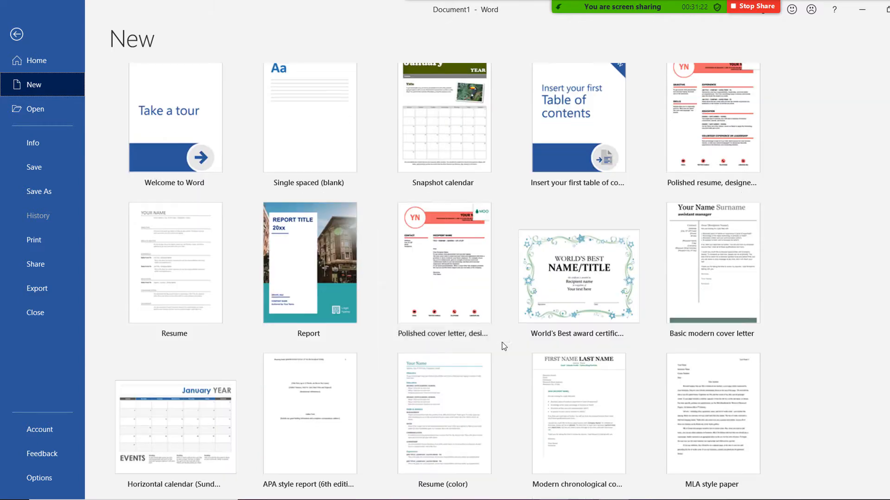
{"action": "scroll", "coordinate": [502, 345], "scroll_direction": "up", "scroll_amount": 5}
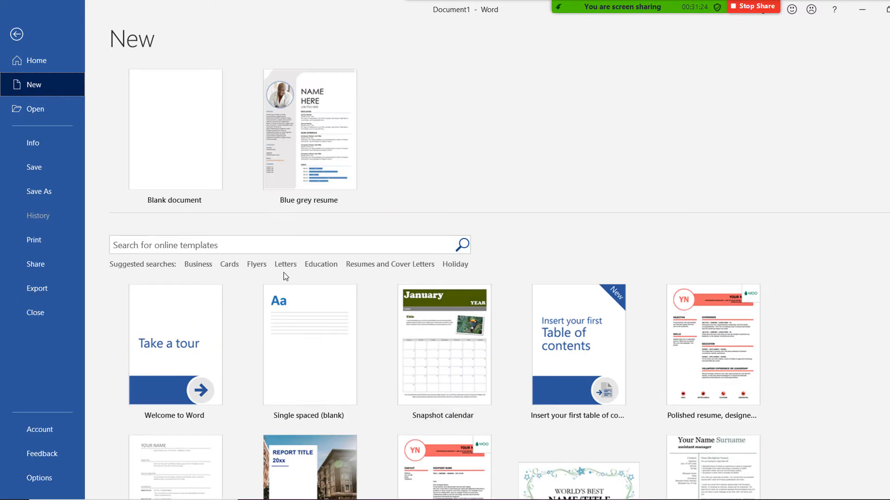
{"action": "left_click", "coordinate": [183, 245]}
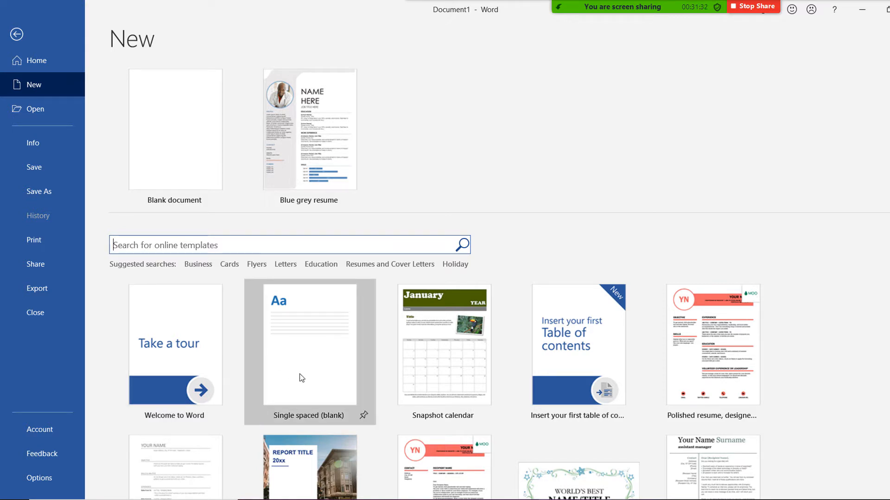
- Look through the online templates suggested for Business, and return to the new-document templates
{"action": "scroll", "coordinate": [319, 376], "scroll_direction": "down", "scroll_amount": 3}
{"action": "scroll", "coordinate": [242, 337], "scroll_direction": "up", "scroll_amount": 3}
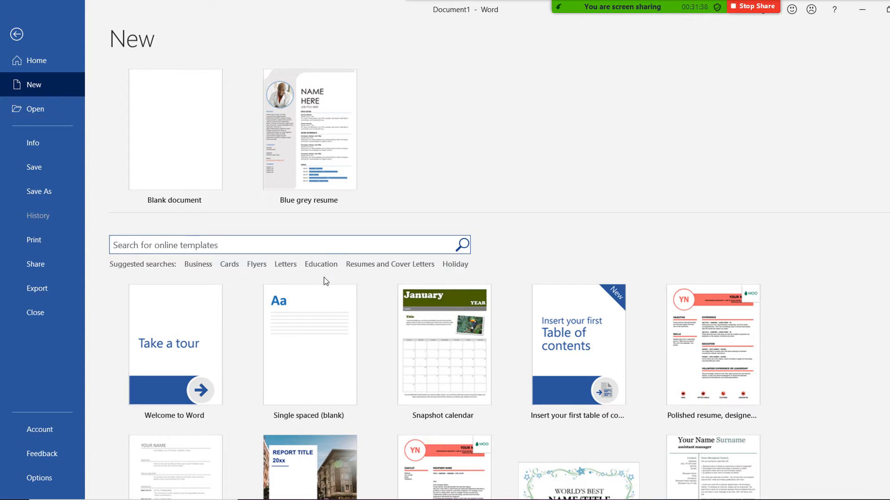
{"action": "left_click", "coordinate": [199, 268]}
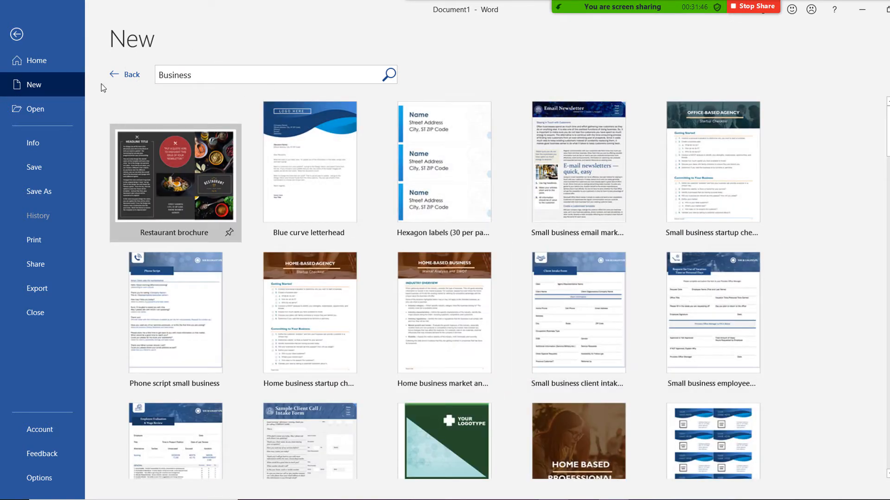
{"action": "left_click", "coordinate": [48, 85]}
{"action": "left_click", "coordinate": [114, 75]}
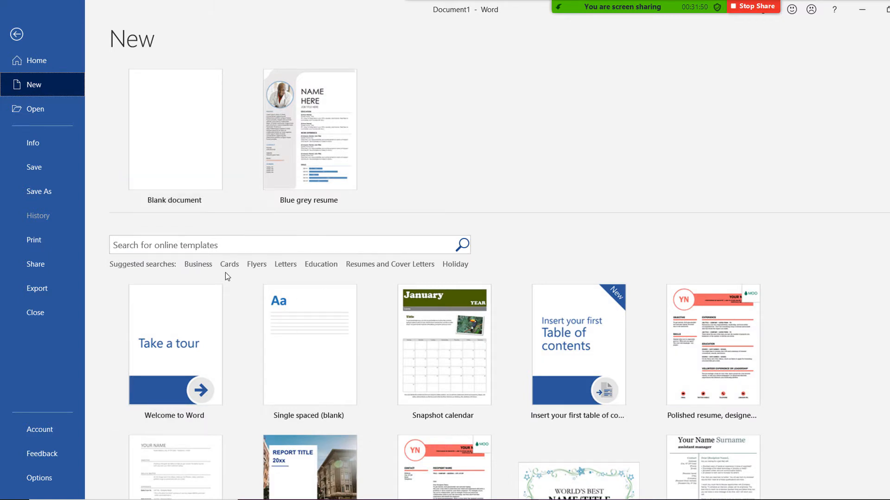
- View the suggested Cards templates, and display the Education templates
{"action": "left_click", "coordinate": [229, 265]}
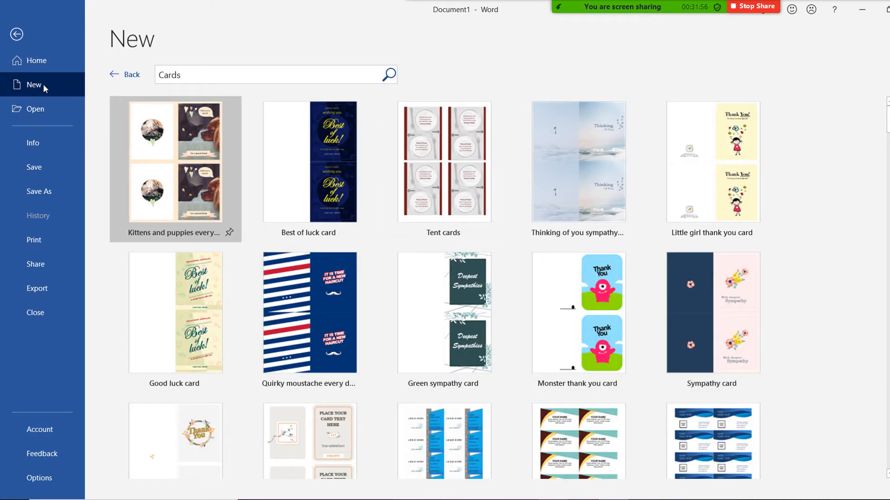
{"action": "left_click", "coordinate": [125, 75]}
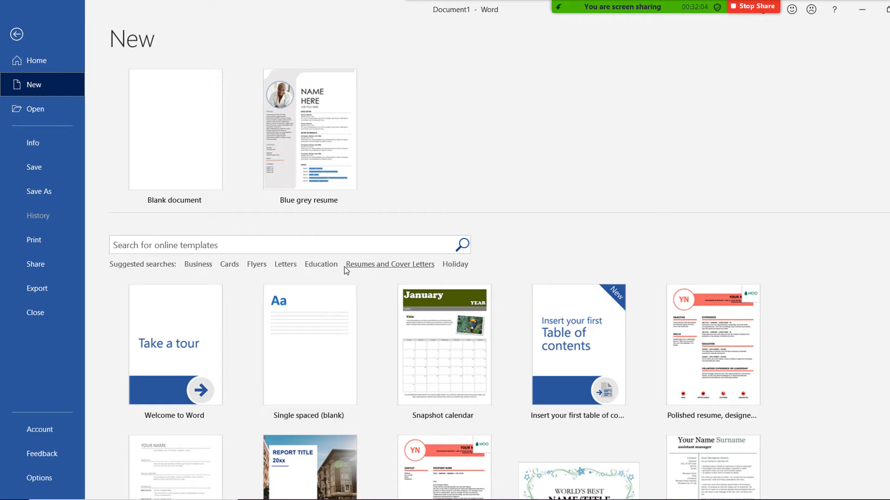
{"action": "left_click", "coordinate": [325, 269]}
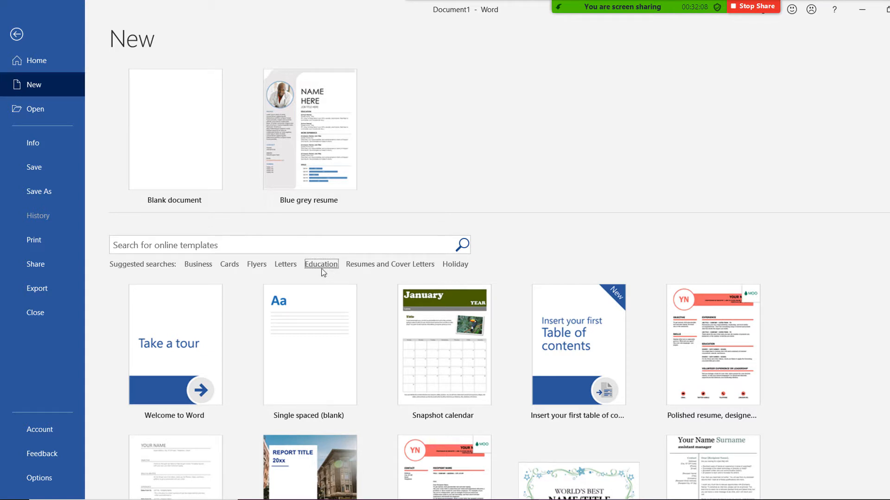
{"action": "left_click", "coordinate": [322, 266]}
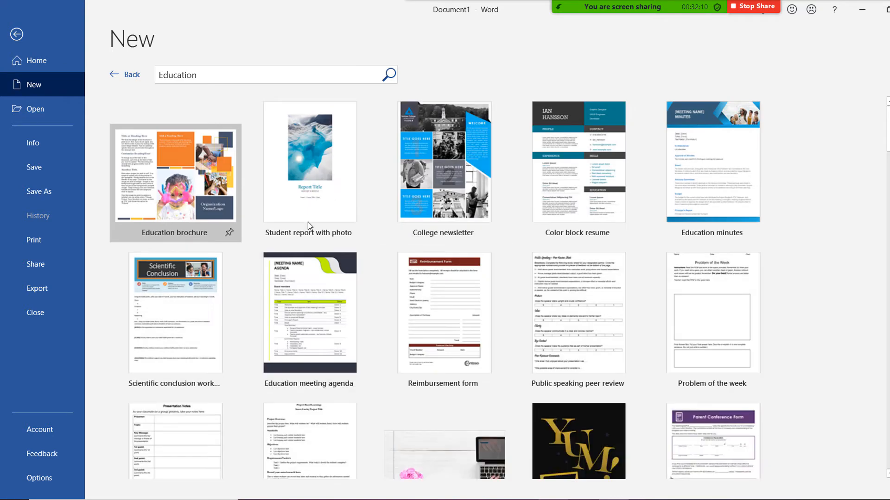
- Check the recent folders available for opening files, and return to the recent documents
{"action": "left_click", "coordinate": [32, 110]}
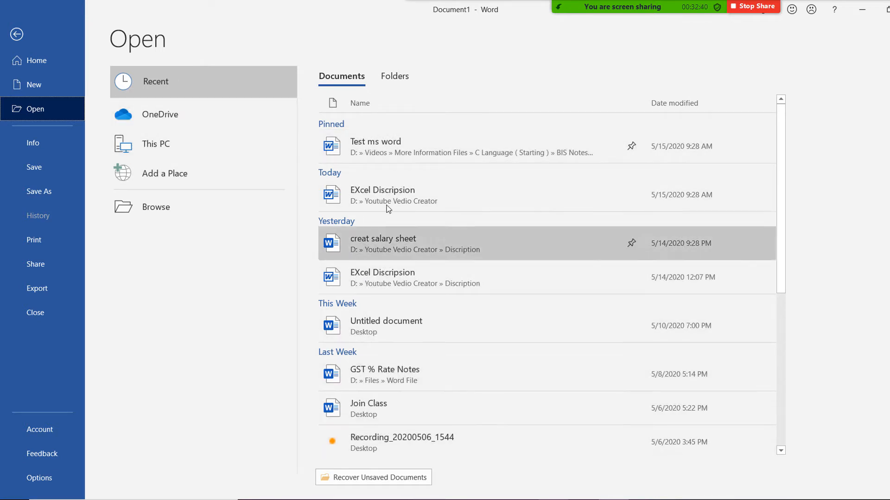
{"action": "left_click", "coordinate": [395, 76]}
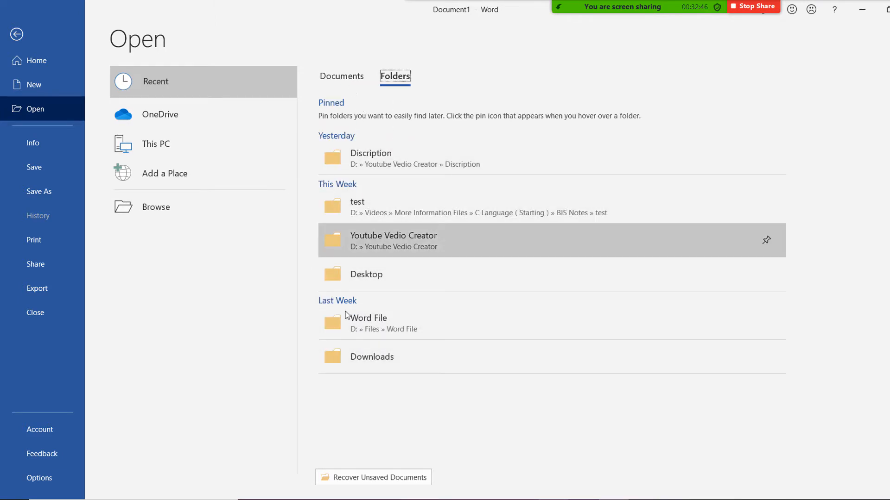
{"action": "left_click", "coordinate": [342, 77]}
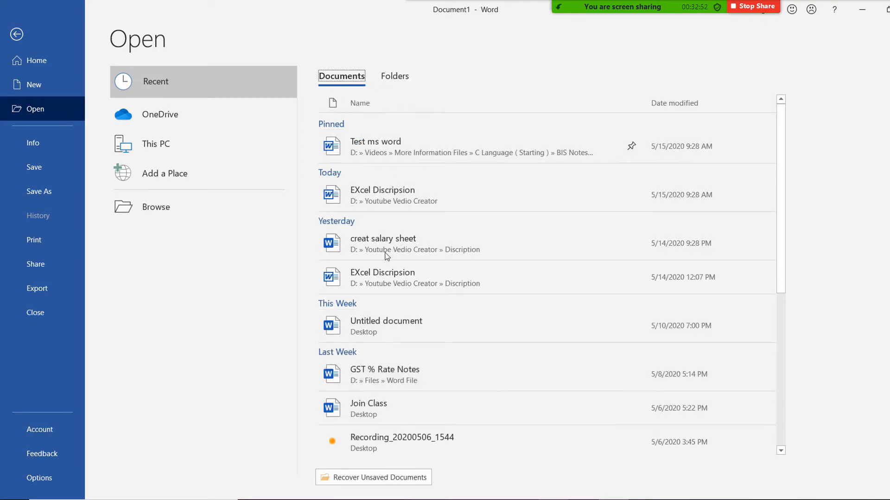
- View the OneDrive and This PC opening locations, and check the Documents folder in the file dialog without opening anything
{"action": "left_click", "coordinate": [174, 118]}
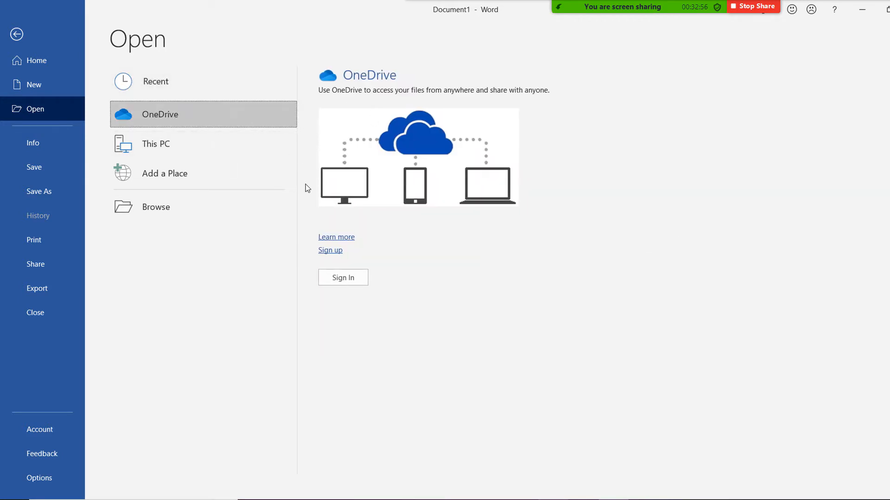
{"action": "left_click", "coordinate": [173, 152]}
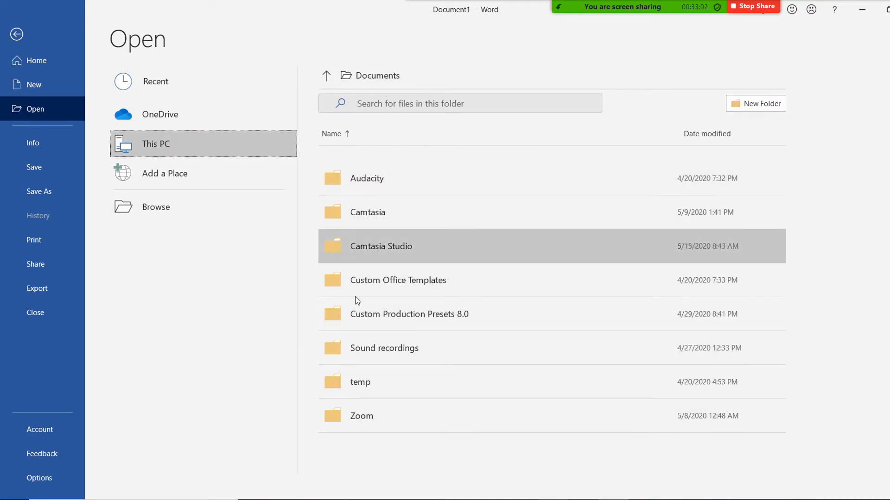
{"action": "left_click", "coordinate": [379, 80]}
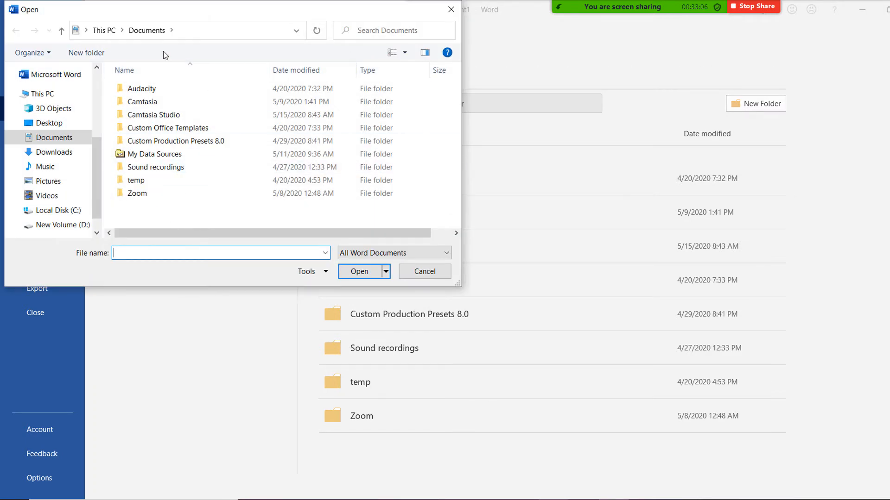
{"action": "left_click", "coordinate": [162, 213]}
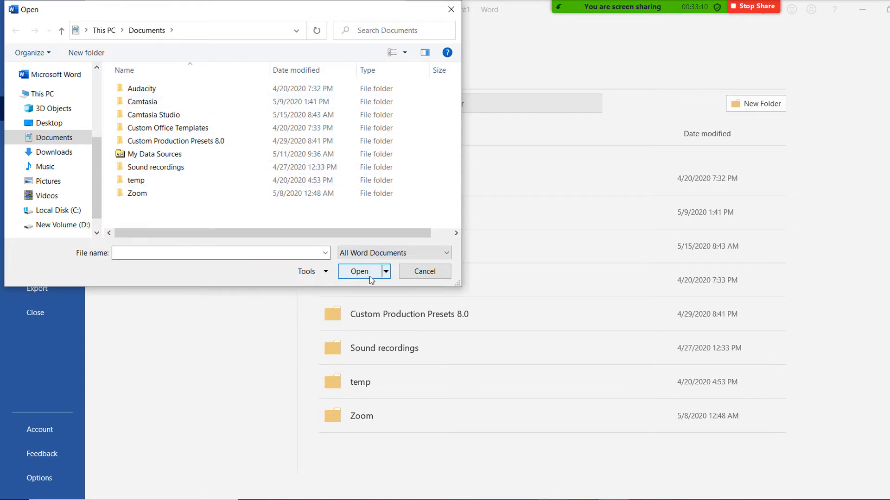
{"action": "left_click", "coordinate": [435, 276]}
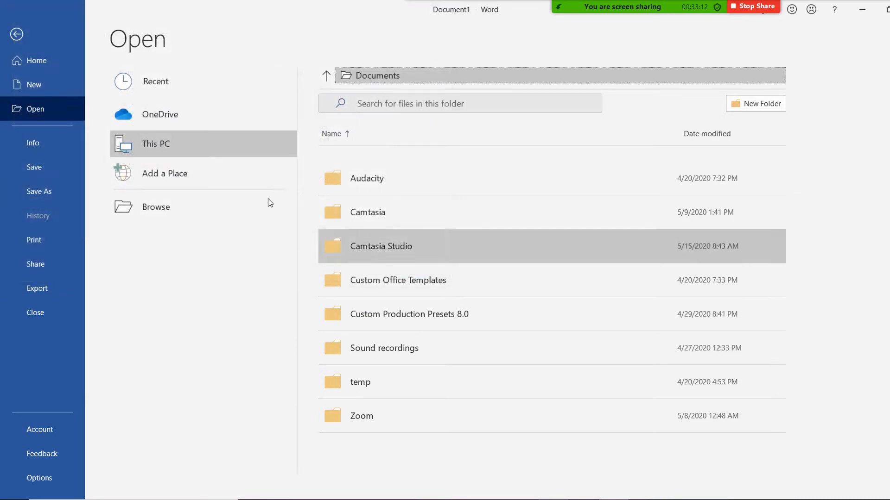
- View the cloud locations that can be added, and browse New Volume (D:) for a file without opening one
{"action": "left_click", "coordinate": [182, 179]}
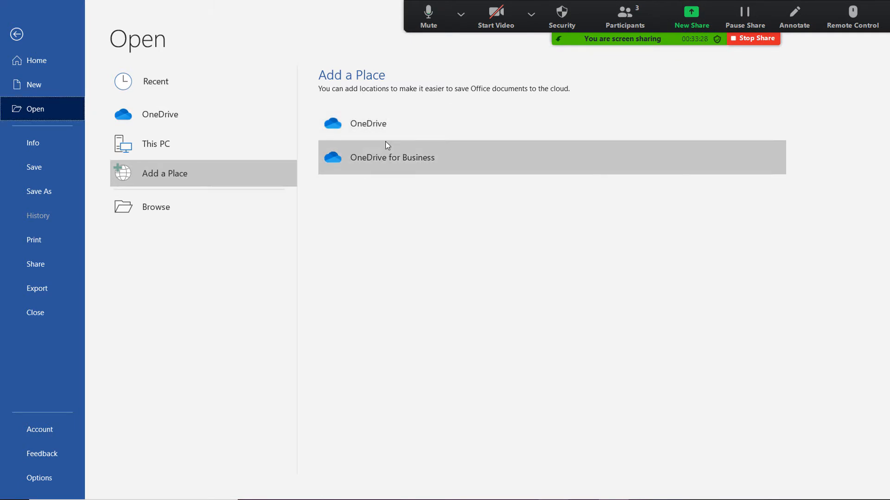
{"action": "left_click", "coordinate": [154, 214]}
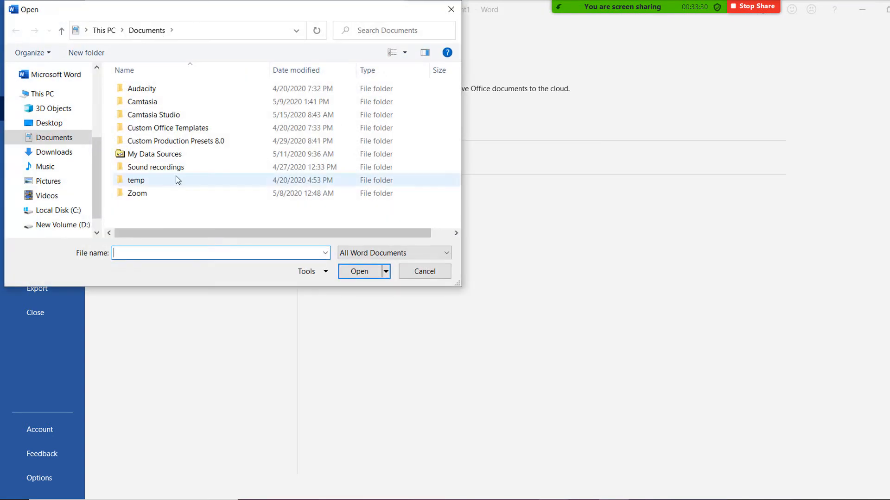
{"action": "scroll", "coordinate": [94, 227], "scroll_direction": "down", "scroll_amount": 1}
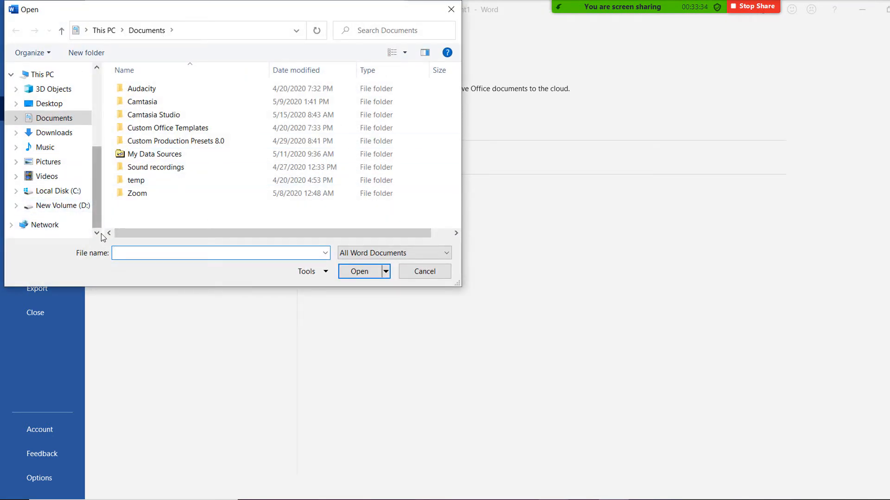
{"action": "left_click", "coordinate": [73, 205]}
{"action": "scroll", "coordinate": [267, 163], "scroll_direction": "down", "scroll_amount": 1}
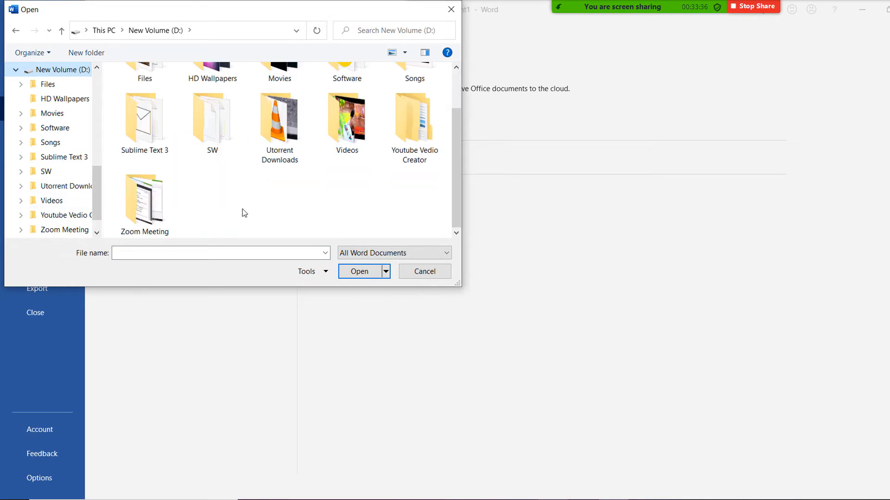
{"action": "left_click", "coordinate": [418, 277]}
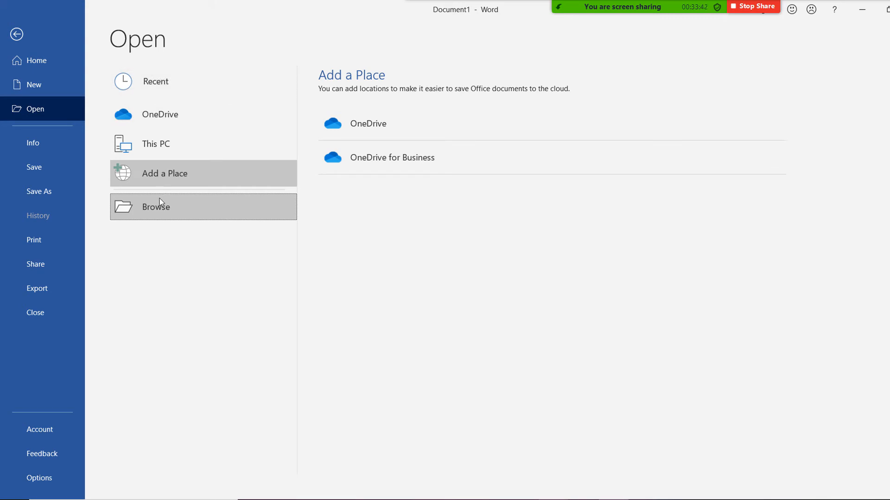
- Review the Home, New and Open pages once more, and return to the resume document
{"action": "left_click", "coordinate": [27, 60]}
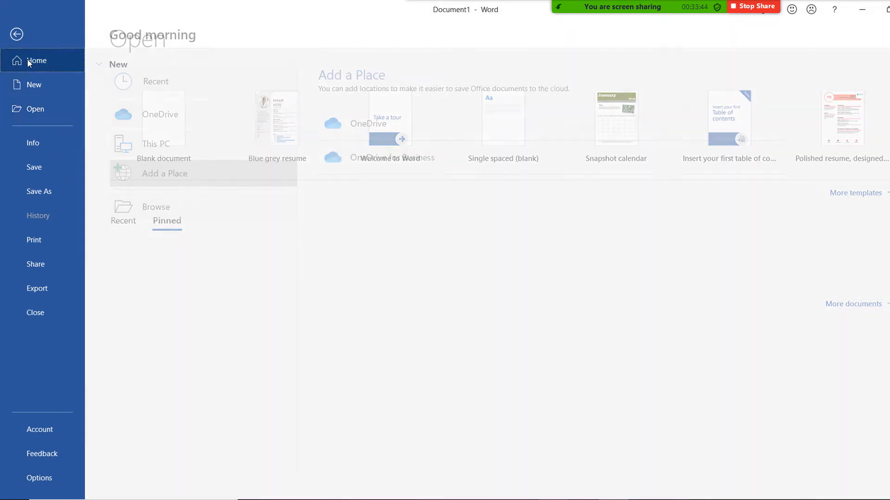
{"action": "left_click", "coordinate": [35, 83]}
{"action": "left_click", "coordinate": [33, 60]}
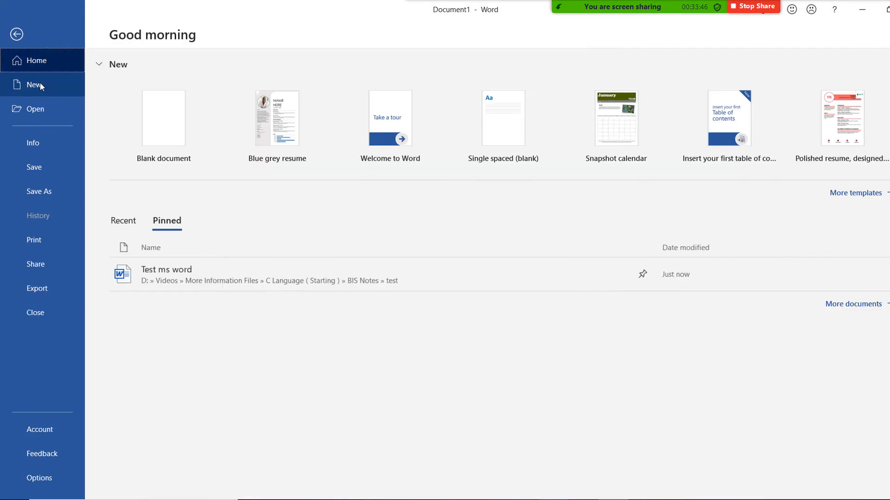
{"action": "left_click", "coordinate": [38, 84]}
{"action": "left_click", "coordinate": [42, 107]}
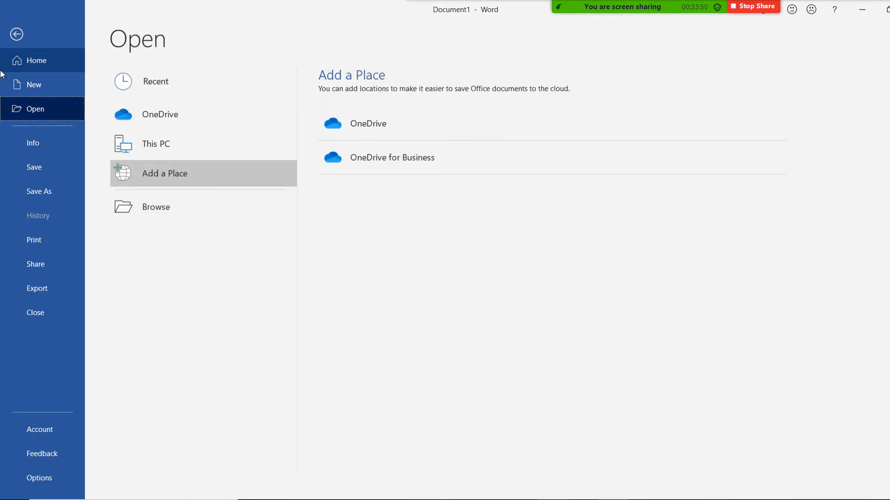
{"action": "left_click", "coordinate": [18, 36]}
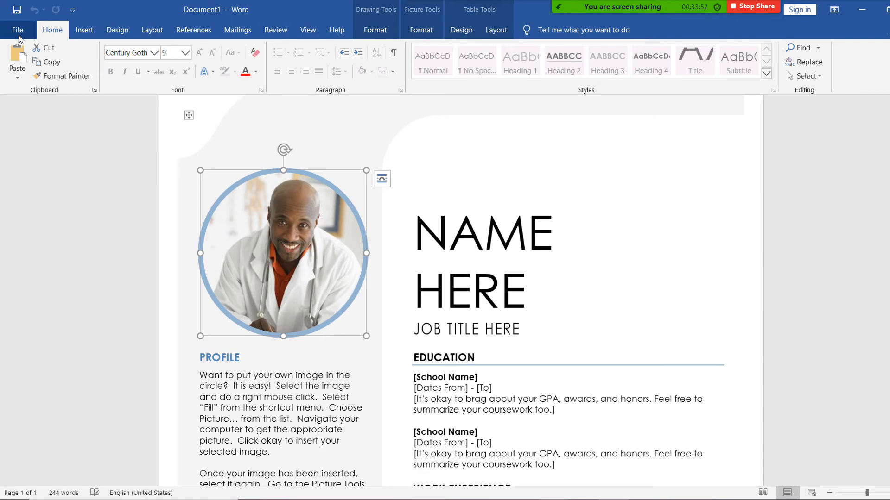
- Create a new blank document, and switch between it and the open resume document
{"action": "left_click", "coordinate": [14, 31]}
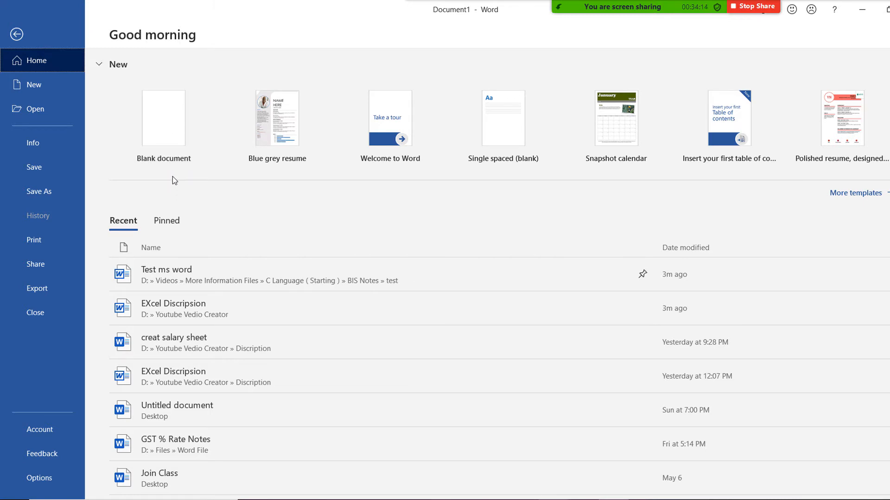
{"action": "left_click", "coordinate": [175, 123]}
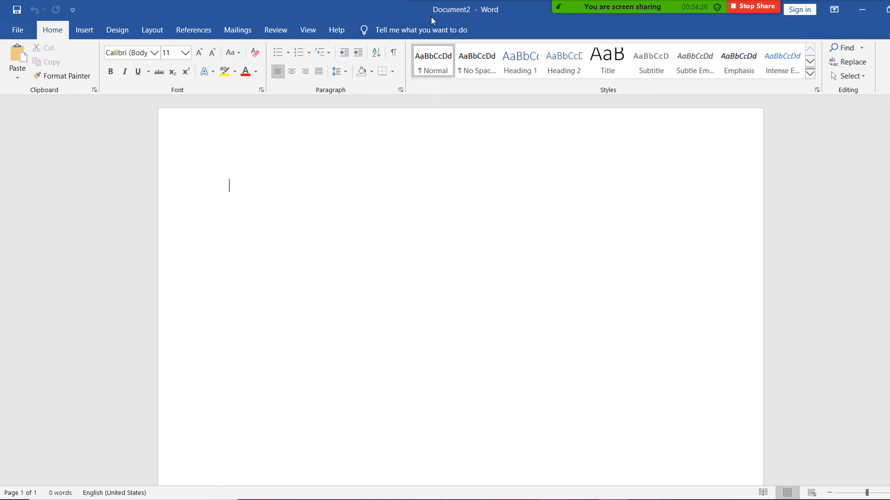
{"action": "left_click", "coordinate": [861, 9]}
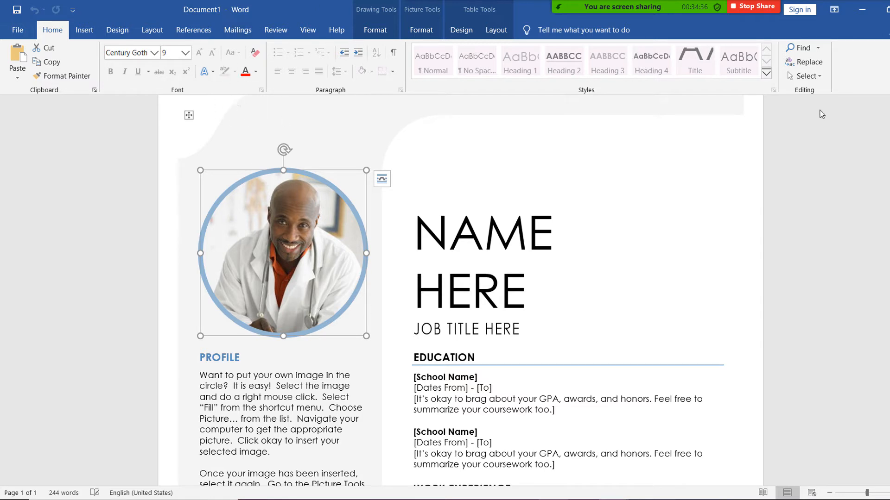
{"action": "left_click", "coordinate": [513, 282]}
{"action": "left_click", "coordinate": [669, 464]}
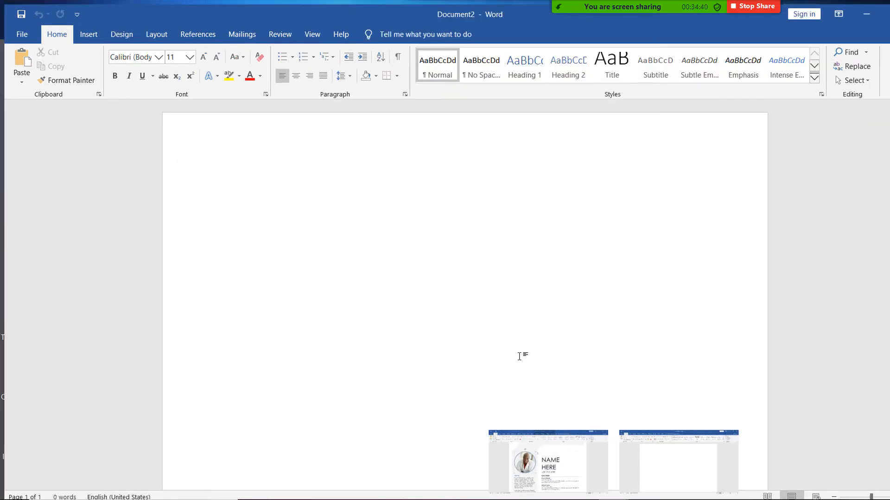
- Create another blank document from the start page and place the cursor on its page
{"action": "left_click", "coordinate": [19, 30]}
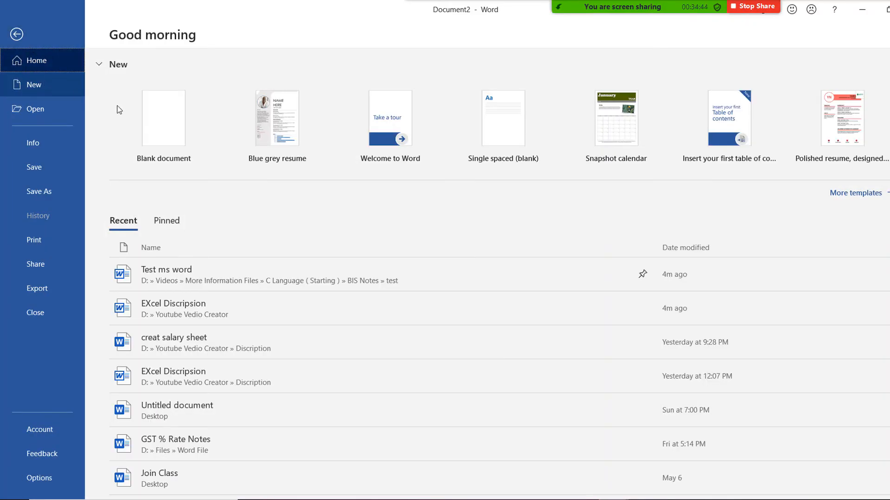
{"action": "left_click", "coordinate": [173, 117]}
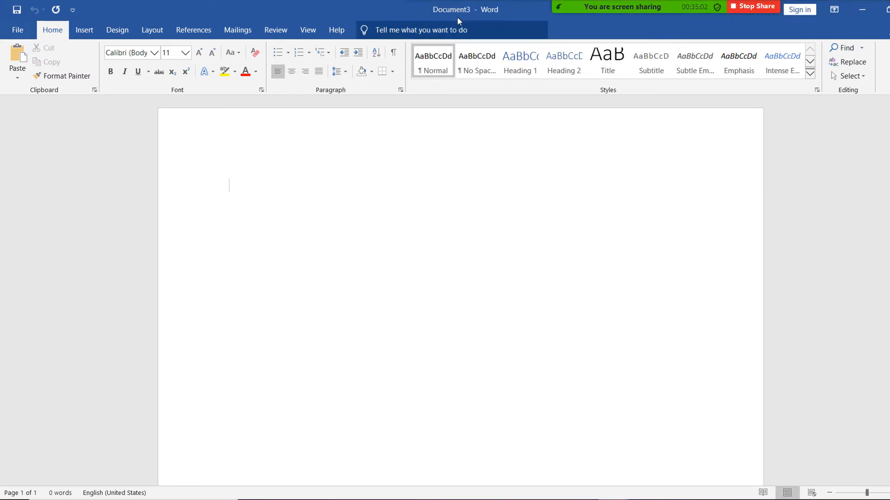
{"action": "left_click", "coordinate": [194, 161]}
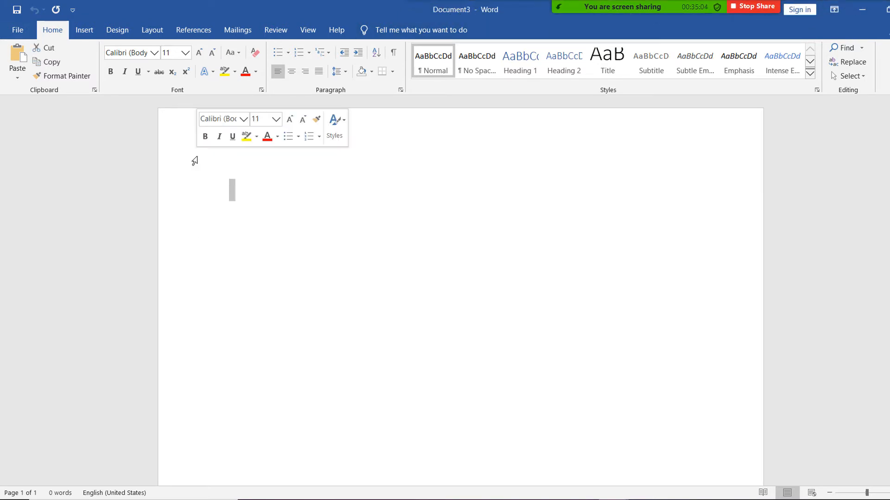
{"action": "left_click", "coordinate": [290, 213]}
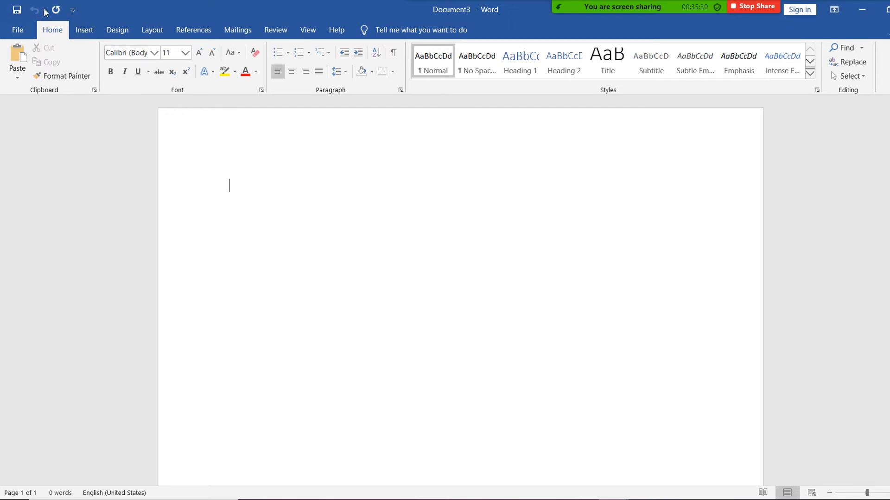
- Look over the command sets for inserting content, document design and page layout
{"action": "left_click", "coordinate": [19, 35]}
{"action": "key", "text": "Escape"}
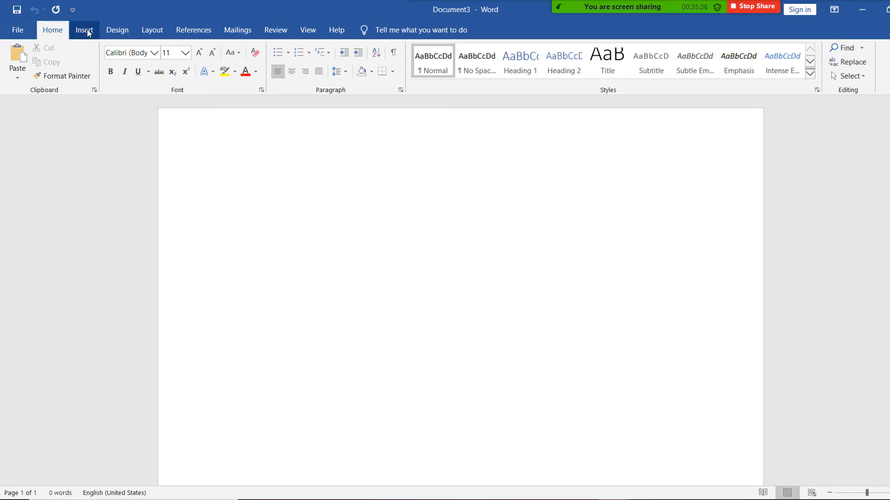
{"action": "left_click", "coordinate": [84, 30]}
{"action": "left_click", "coordinate": [119, 30]}
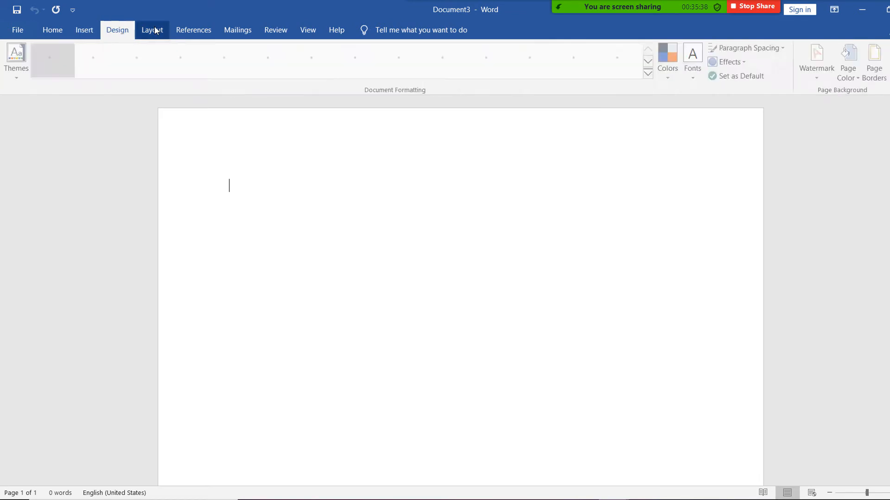
{"action": "left_click", "coordinate": [156, 31]}
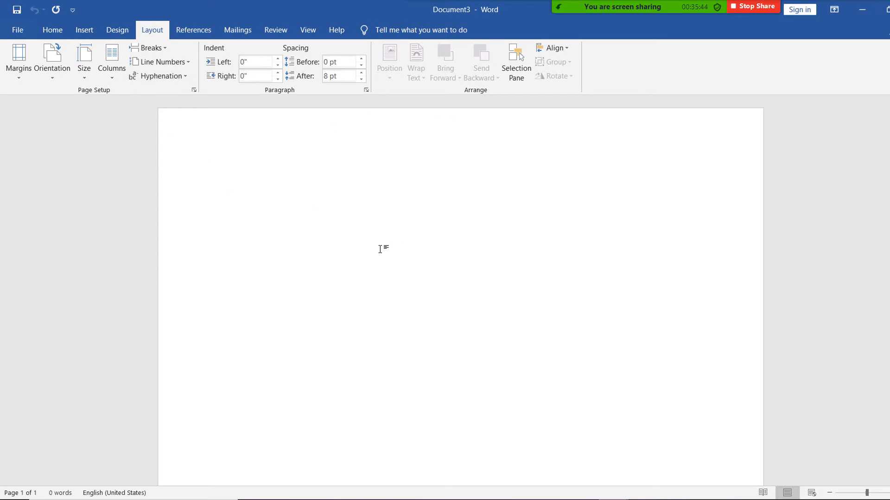
- Write "MS word", "This is my best word file." and "I am so lucky to join this class." on separate lines, and select all the text
{"action": "left_click", "coordinate": [56, 31]}
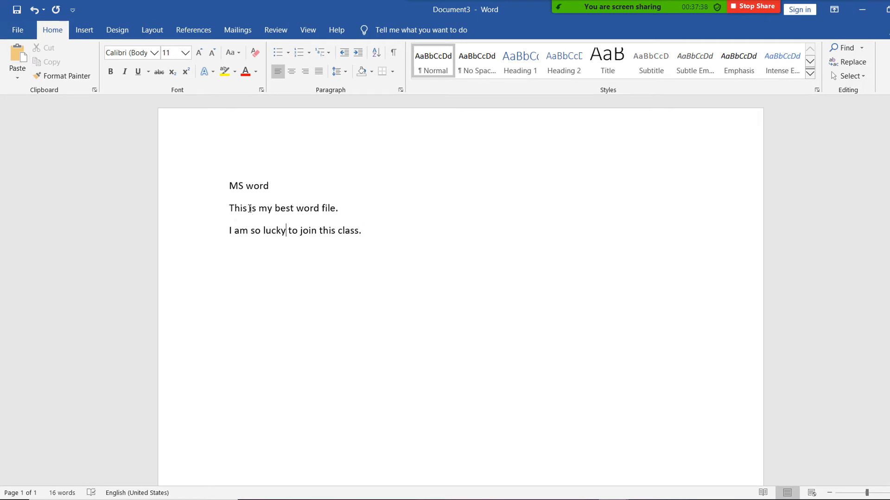
{"action": "left_click_drag", "start_coordinate": [226, 185], "coordinate": [369, 240]}
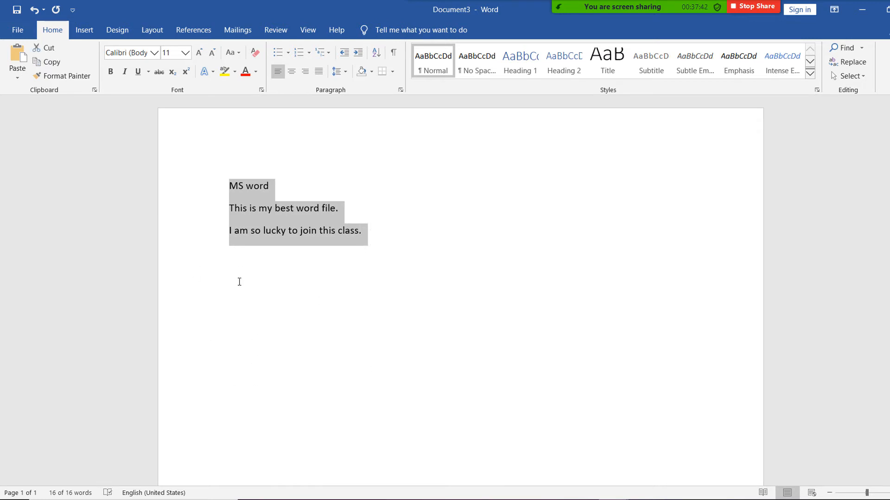
{"action": "left_click", "coordinate": [240, 230]}
{"action": "key", "text": "ctrl+a"}
{"action": "left_click", "coordinate": [239, 280]}
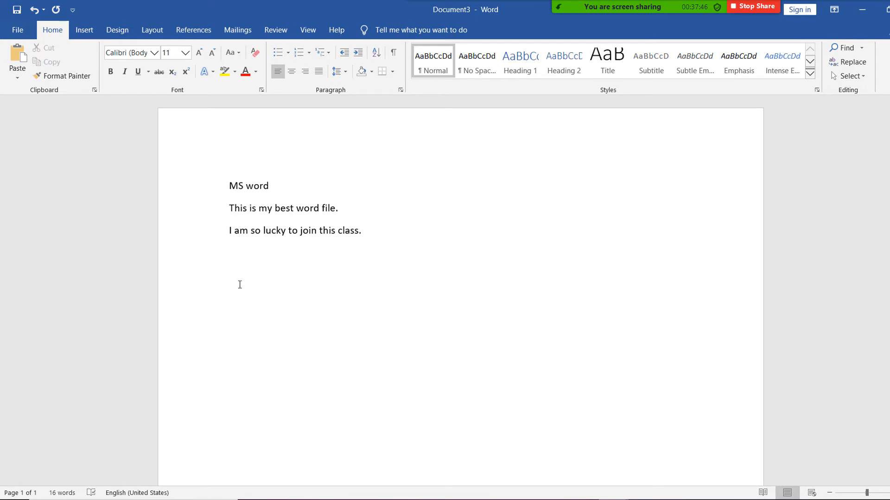
- Select the two sentences below the "MS word" line and copy them
{"action": "left_click_drag", "start_coordinate": [229, 208], "coordinate": [373, 236]}
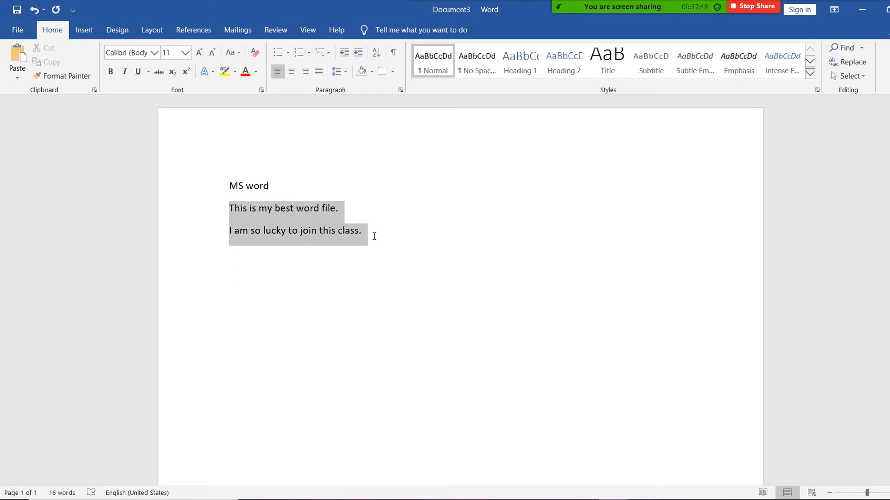
{"action": "left_click", "coordinate": [239, 217]}
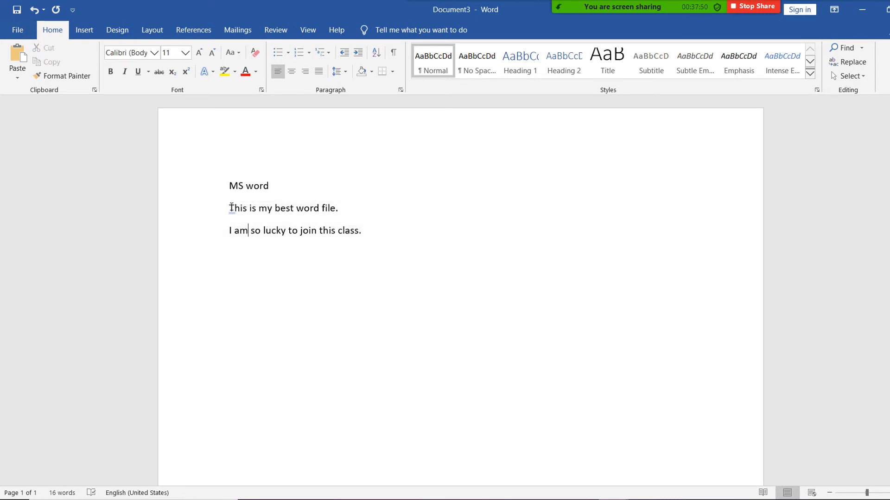
{"action": "double_click", "coordinate": [232, 208]}
{"action": "left_click", "coordinate": [233, 209]}
{"action": "left_click_drag", "start_coordinate": [229, 208], "coordinate": [368, 236]}
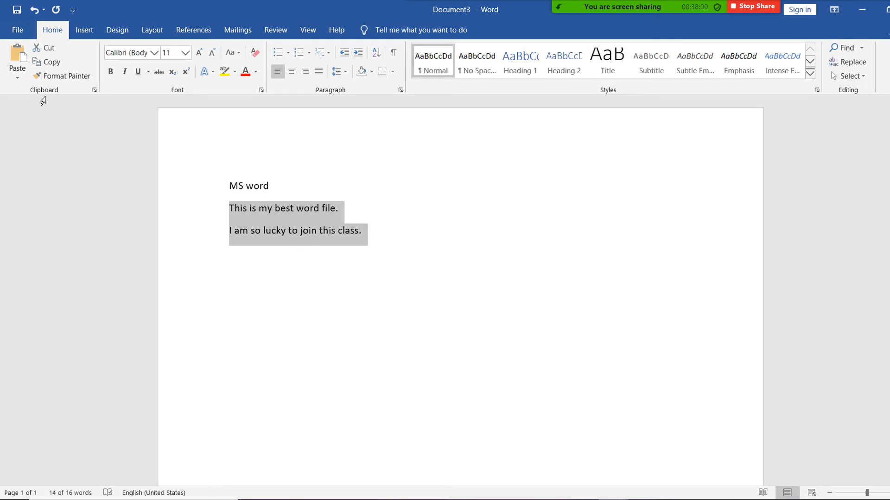
{"action": "left_click", "coordinate": [49, 63]}
{"action": "left_click", "coordinate": [46, 76]}
{"action": "left_click", "coordinate": [235, 263]}
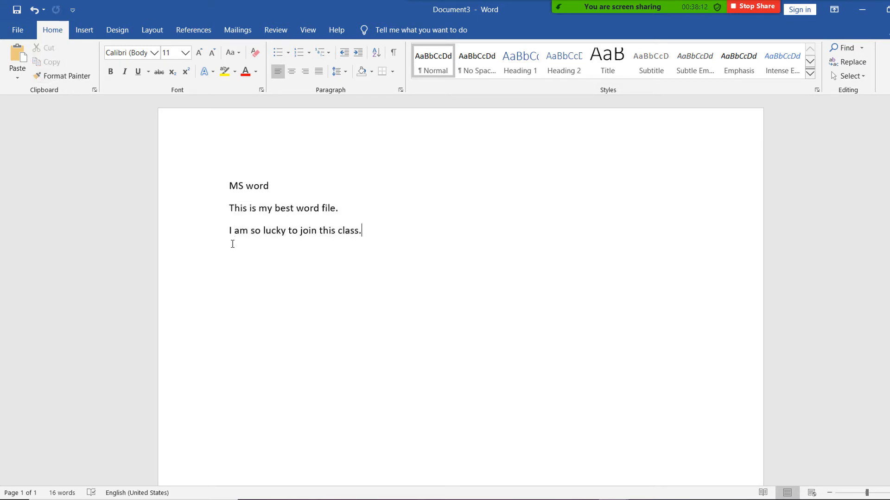
- Start a new line after "I am so lucky to join this class." and paste the two copied sentences there
{"action": "left_click", "coordinate": [232, 265]}
{"action": "left_click", "coordinate": [355, 235]}
{"action": "left_click", "coordinate": [223, 268]}
{"action": "left_click", "coordinate": [235, 269]}
{"action": "left_click", "coordinate": [359, 236]}
{"action": "left_click", "coordinate": [233, 256]}
{"action": "left_click_drag", "start_coordinate": [228, 210], "coordinate": [373, 234]}
{"action": "left_click", "coordinate": [240, 278]}
{"action": "key", "text": "Return"}
{"action": "left_click", "coordinate": [16, 53]}
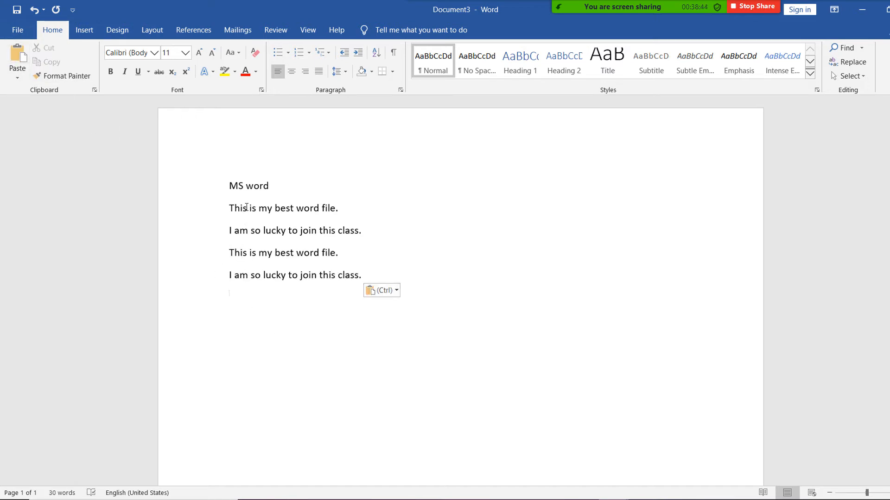
- Select the original two sentences, and compare them with the pasted pair below
{"action": "left_click_drag", "start_coordinate": [229, 208], "coordinate": [369, 228]}
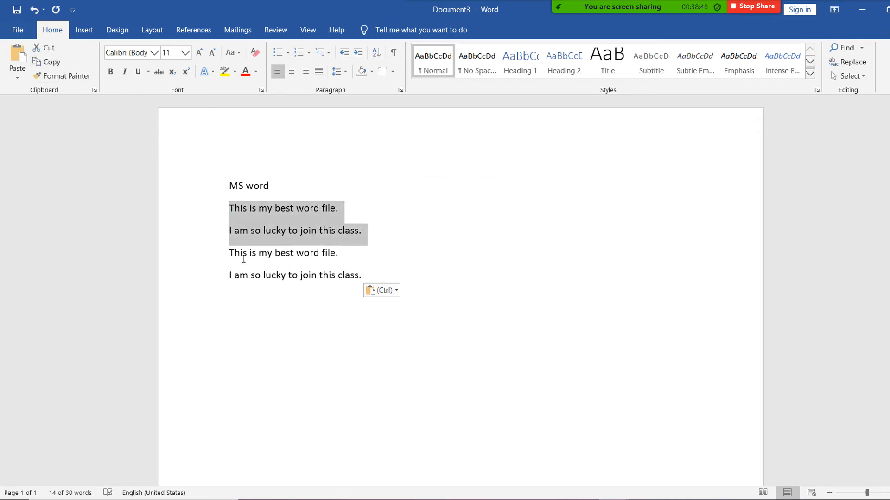
{"action": "left_click_drag", "start_coordinate": [244, 260], "coordinate": [233, 298]}
{"action": "left_click", "coordinate": [232, 298]}
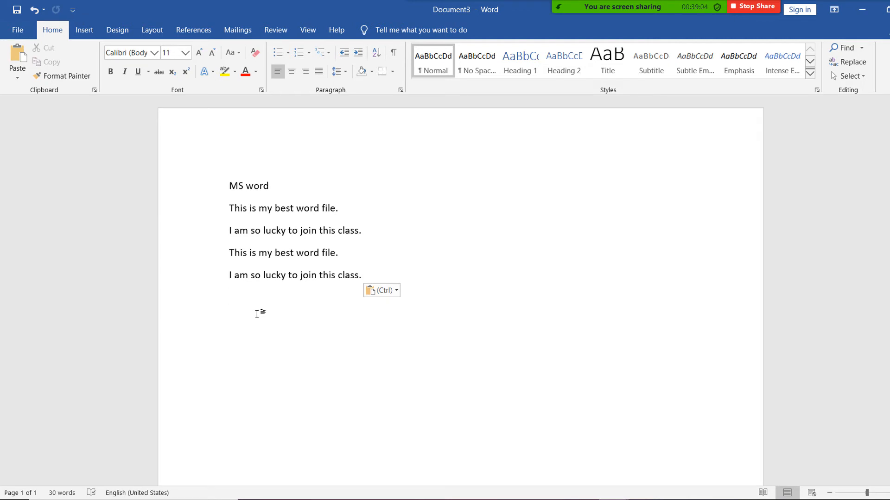
- Leave a blank line below the pasted sentences and write the heading "1st Semester 2019"
{"action": "key", "text": "Return"}
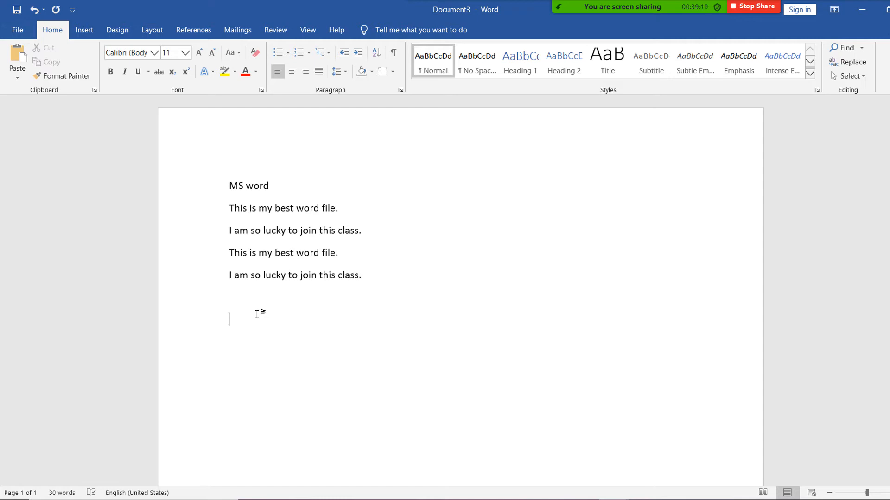
{"action": "type", "text": "!st"}
{"action": "key", "text": "BackSpace"}
{"action": "key", "text": "BackSpace"}
{"action": "key", "text": "BackSpace"}
{"action": "key", "text": "BackSpace"}
{"action": "type", "text": "1st Semester 2019"}
- List the subjects Hindi, English, Maths and Science on separate lines under the "1st Semester 2019" heading
{"action": "key", "text": "Return"}
{"action": "type", "text": "Hindi E"}
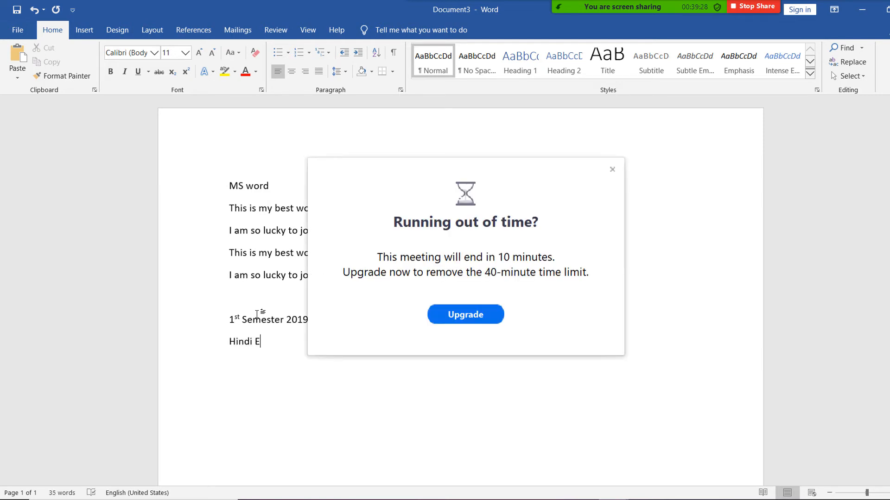
{"action": "key", "text": "BackSpace"}
{"action": "key", "text": "BackSpace"}
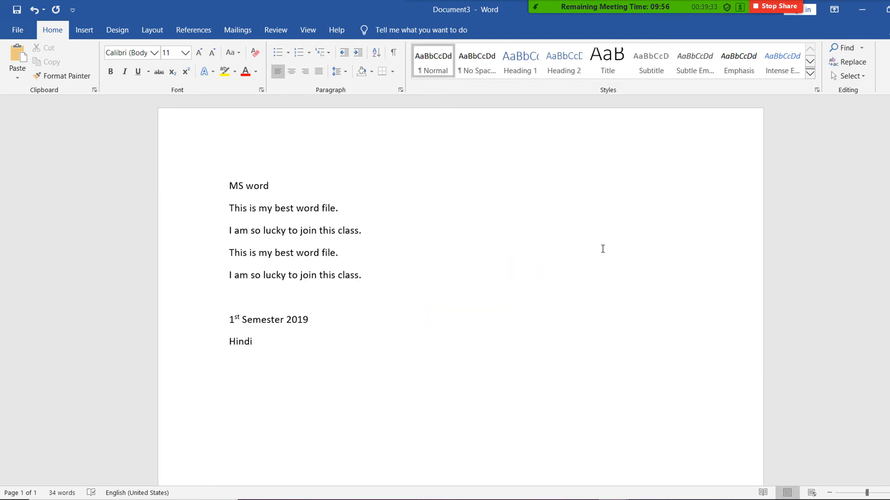
{"action": "type", "text": "English"}
{"action": "key", "text": "Return"}
{"action": "type", "text": "Maths"}
{"action": "key", "text": "Return"}
{"action": "type", "text": "Science"}
{"action": "key", "text": "Return"}
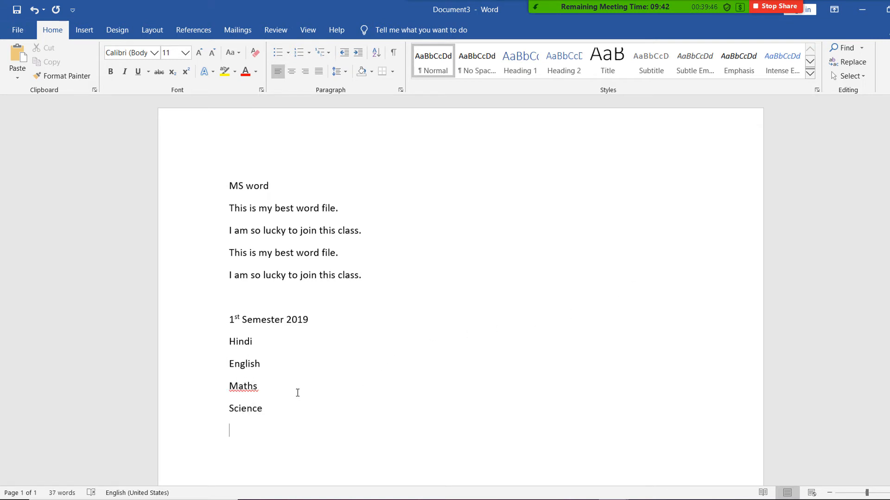
- Add the heading "3rd Semester 2019" on the line below Science
{"action": "scroll", "coordinate": [307, 375], "scroll_direction": "down", "scroll_amount": 3}
{"action": "scroll", "coordinate": [304, 357], "scroll_direction": "down", "scroll_amount": 2}
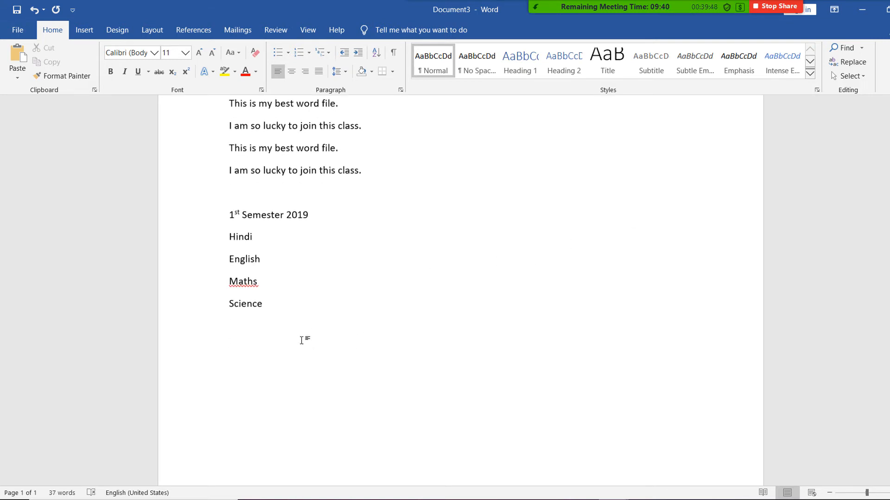
{"action": "key", "text": "BackSpace"}
{"action": "type", "text": "3rd"}
{"action": "type", "text": "Semester 2019"}
- Practise selecting the four subjects under "1st Semester 2019", both from Hindi downwards and from Science upwards
{"action": "left_click_drag", "start_coordinate": [234, 246], "coordinate": [266, 307]}
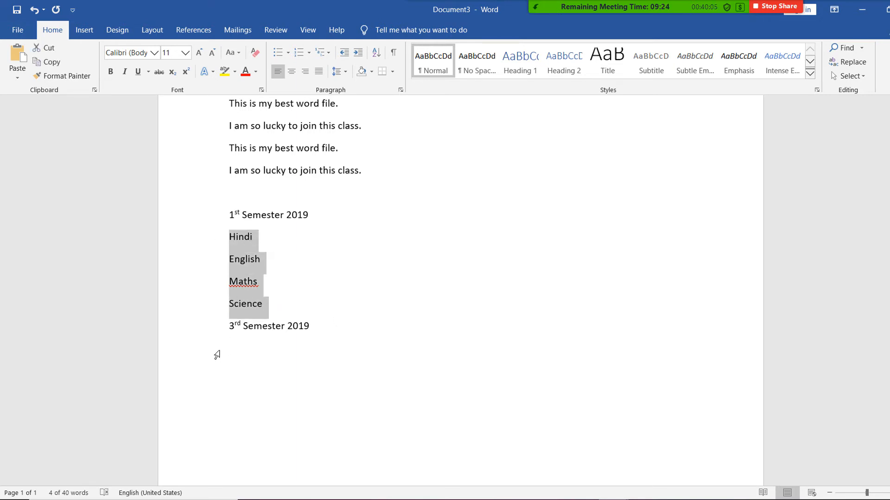
{"action": "left_click", "coordinate": [239, 347]}
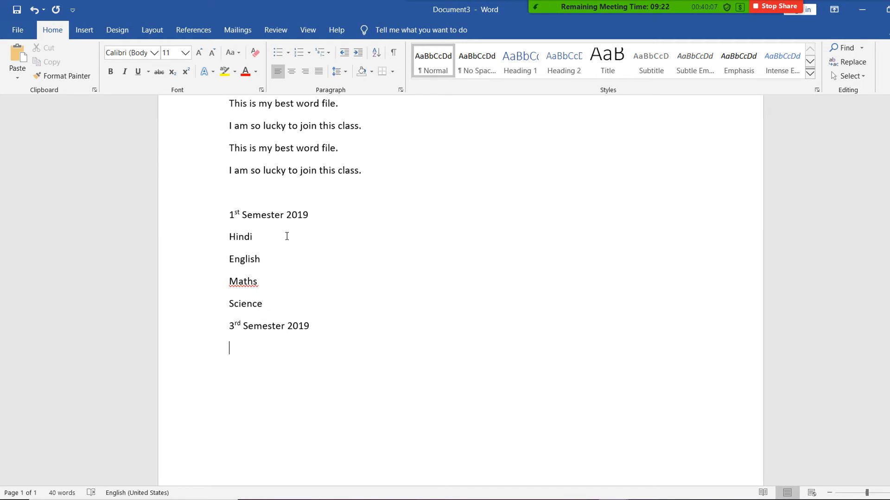
{"action": "left_click_drag", "start_coordinate": [256, 300], "coordinate": [226, 237]}
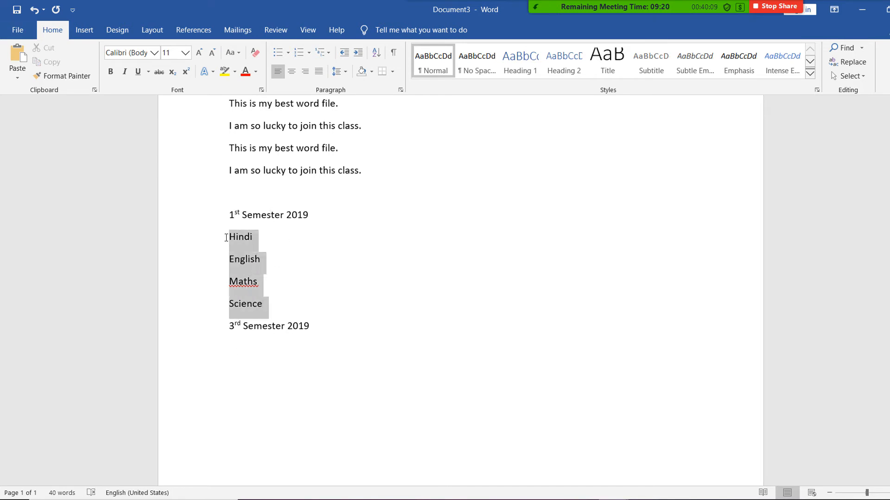
{"action": "left_click", "coordinate": [241, 350]}
{"action": "left_click_drag", "start_coordinate": [265, 304], "coordinate": [226, 243]}
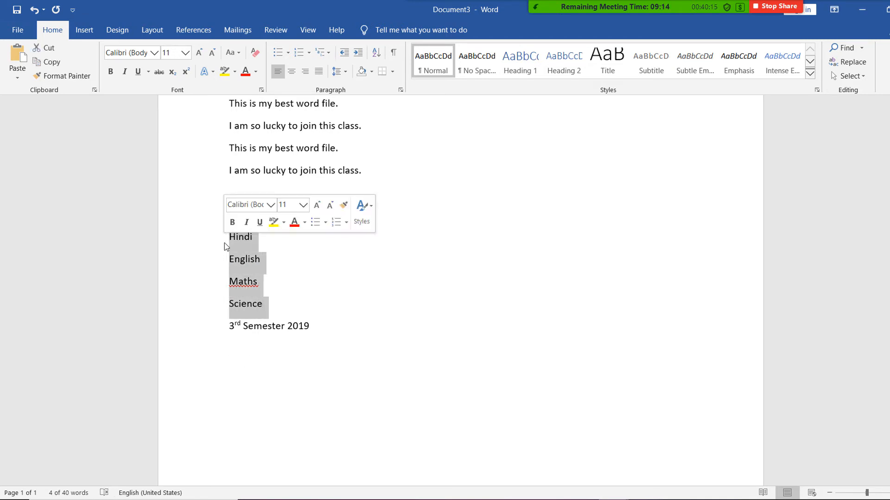
{"action": "left_click", "coordinate": [298, 319]}
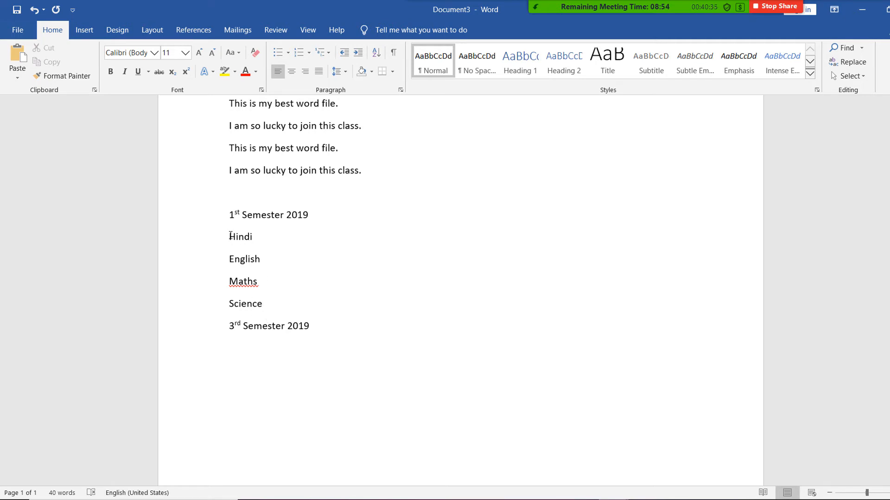
- Copy the four subjects from Hindi to Science and paste them below the "3rd Semester 2019" heading
{"action": "left_click_drag", "start_coordinate": [231, 239], "coordinate": [277, 303]}
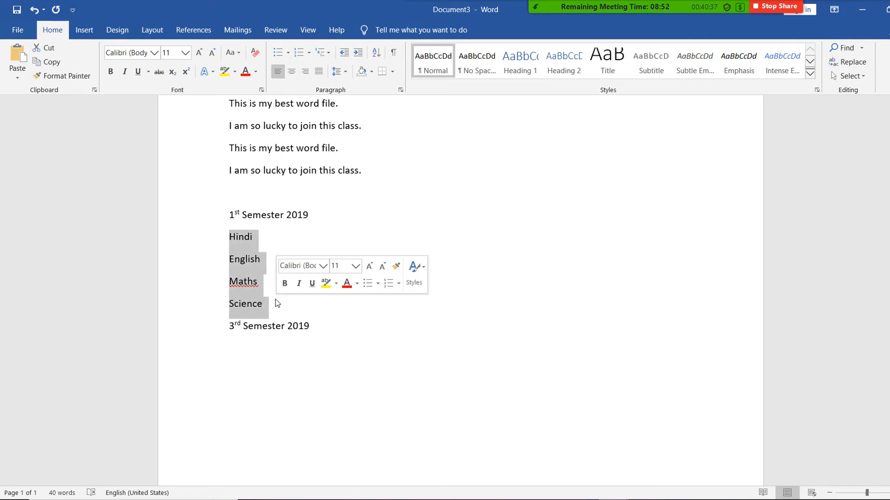
{"action": "left_click", "coordinate": [50, 63]}
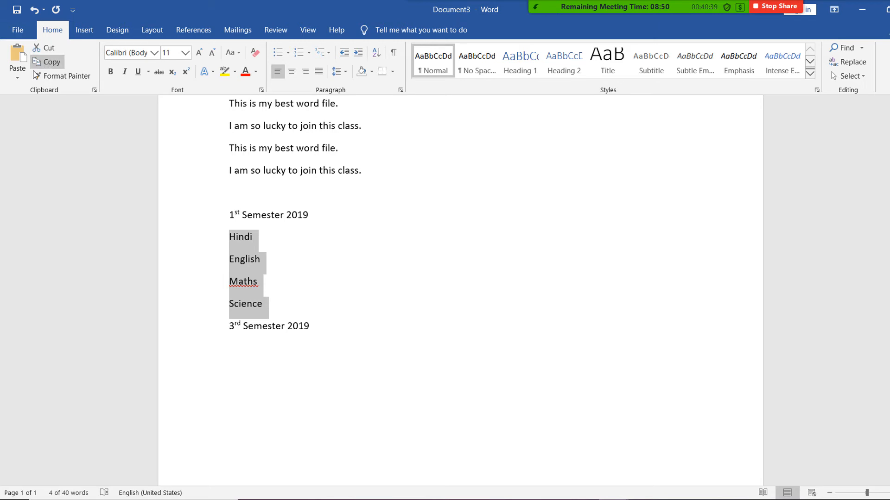
{"action": "left_click", "coordinate": [233, 344]}
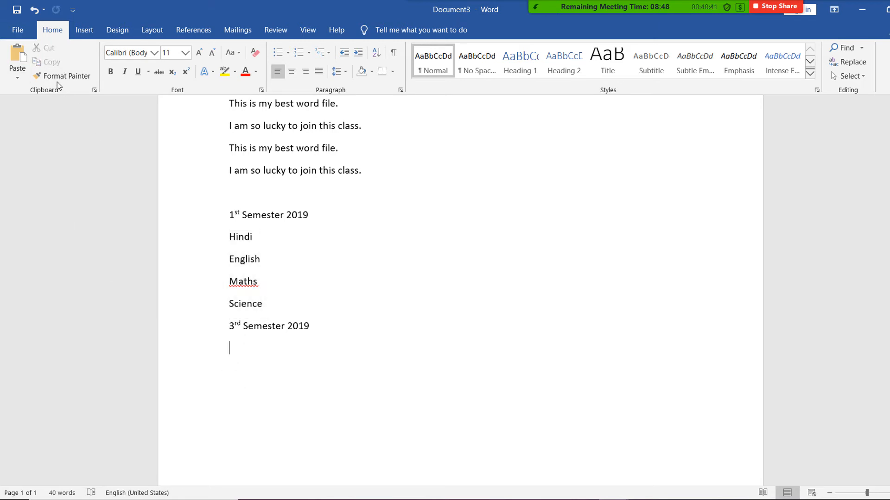
{"action": "left_click", "coordinate": [15, 50]}
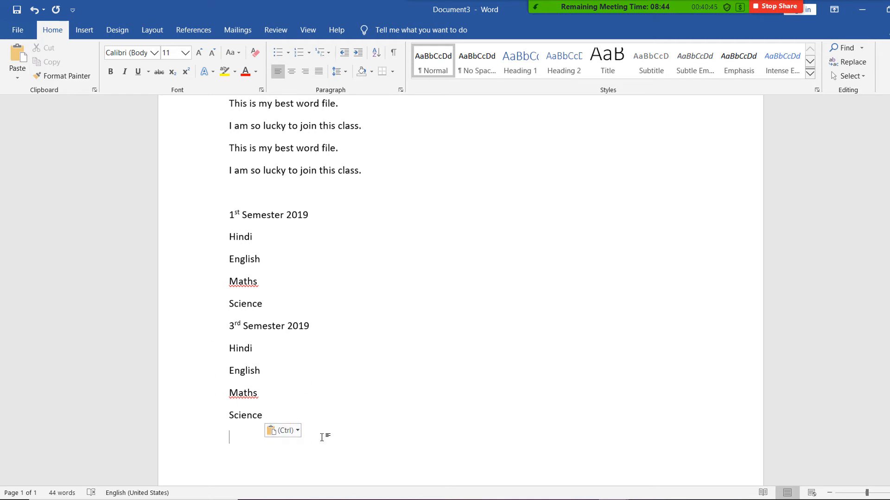
- Add the heading "2nd Semester 2019" below the pasted subject list
{"action": "type", "text": "2nd "}
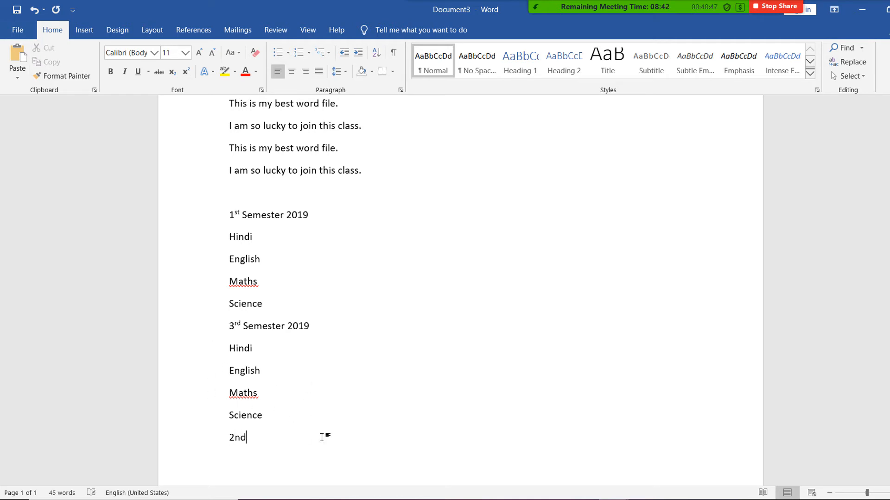
{"action": "type", "text": "Semester 201"}
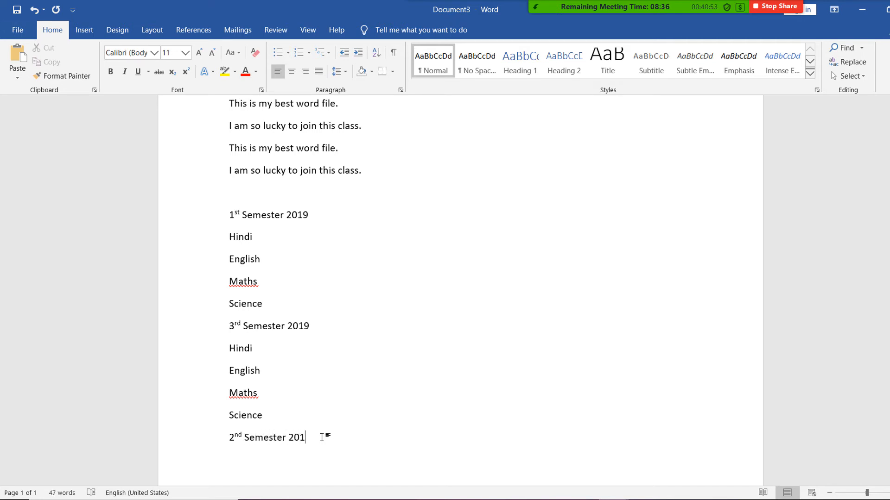
{"action": "type", "text": "9"}
- Select the four subjects under "3rd Semester 2019" and paste the subject list below the "2nd Semester 2019" heading
{"action": "scroll", "coordinate": [249, 302], "scroll_direction": "down", "scroll_amount": 3}
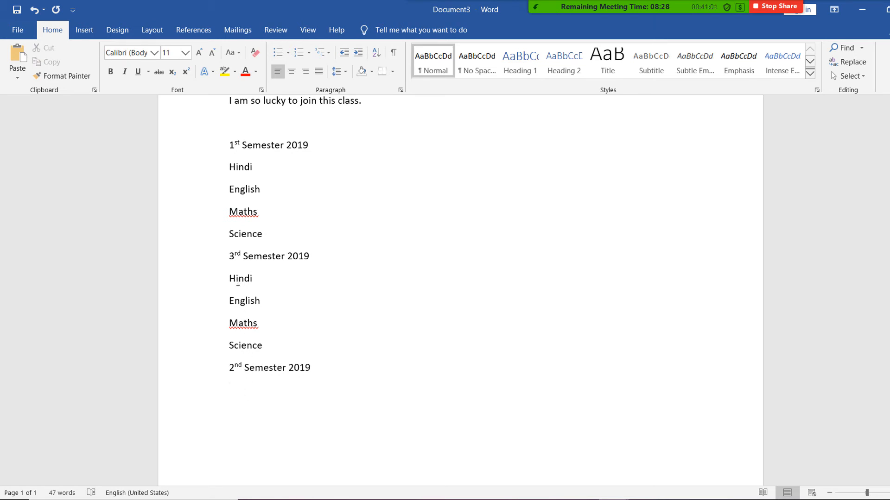
{"action": "left_click_drag", "start_coordinate": [229, 278], "coordinate": [267, 349]}
{"action": "left_click", "coordinate": [234, 390]}
{"action": "left_click", "coordinate": [17, 57]}
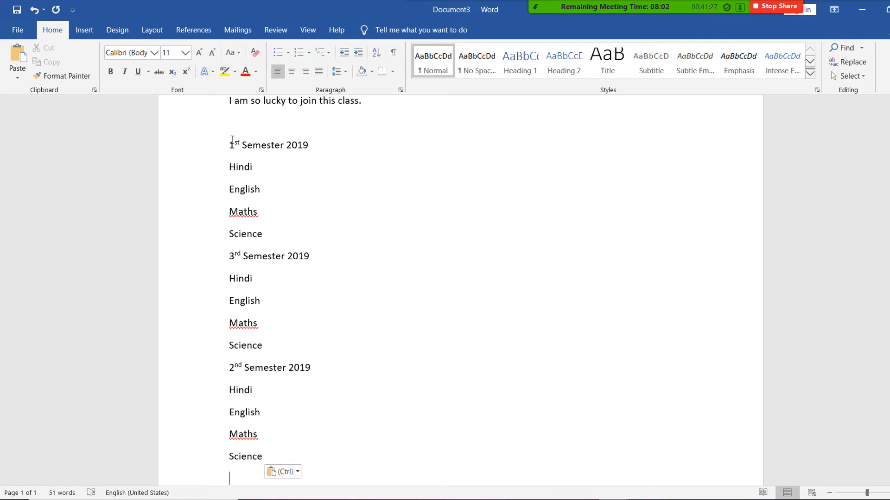
- Examine the three semester headings by highlighting them, and compare the order of the "3rd" and "2nd" numbers
{"action": "double_click", "coordinate": [307, 139]}
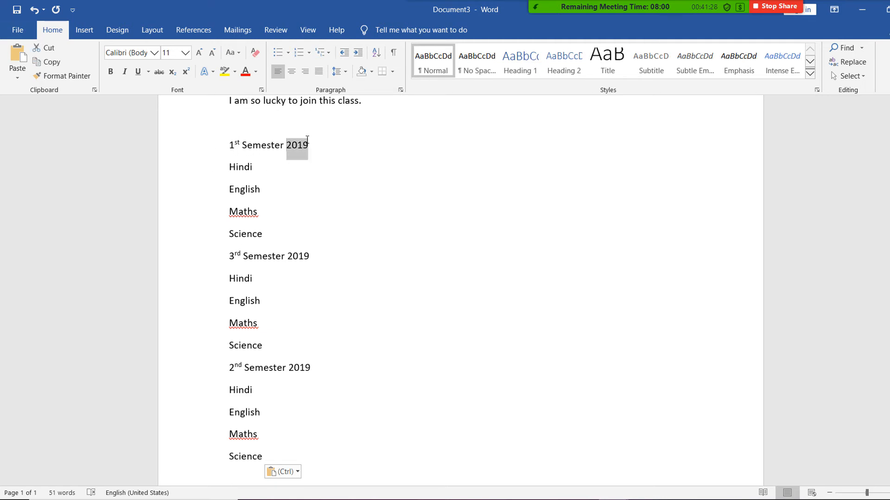
{"action": "triple_click", "coordinate": [255, 255]}
{"action": "left_click", "coordinate": [216, 374]}
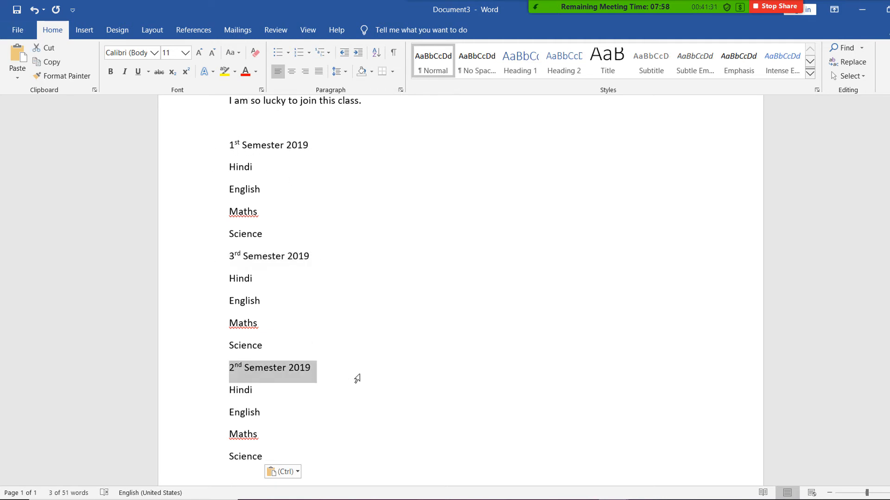
{"action": "left_click", "coordinate": [343, 301]}
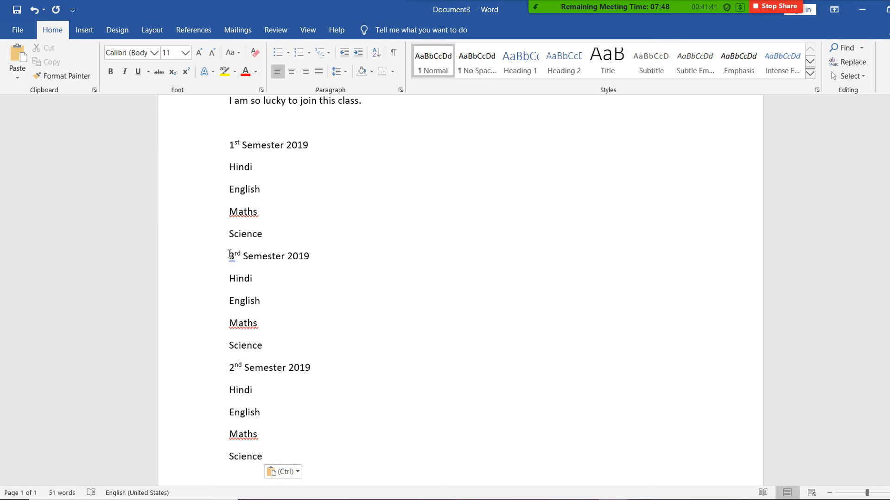
{"action": "left_click_drag", "start_coordinate": [229, 254], "coordinate": [243, 253]}
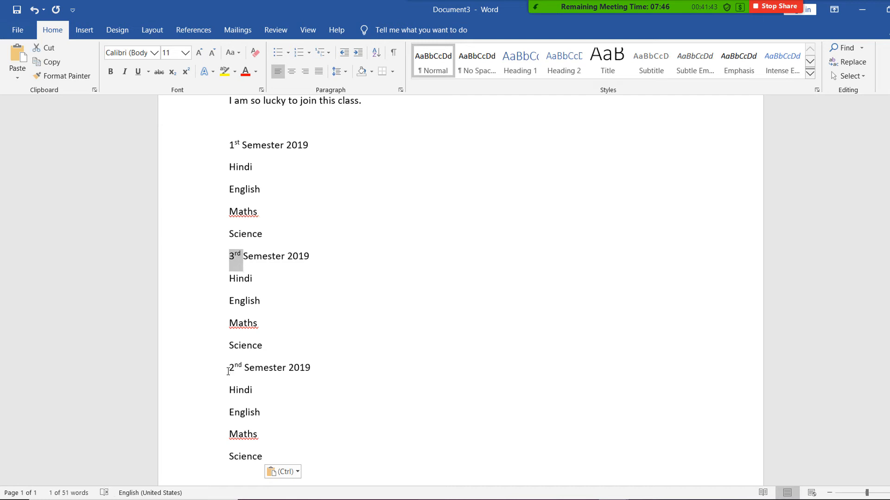
{"action": "left_click_drag", "start_coordinate": [230, 367], "coordinate": [241, 367]}
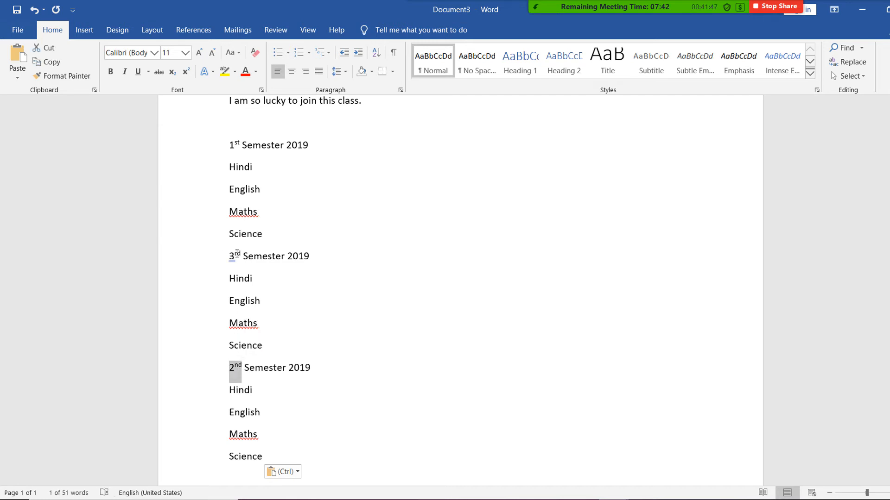
{"action": "left_click_drag", "start_coordinate": [229, 254], "coordinate": [240, 254]}
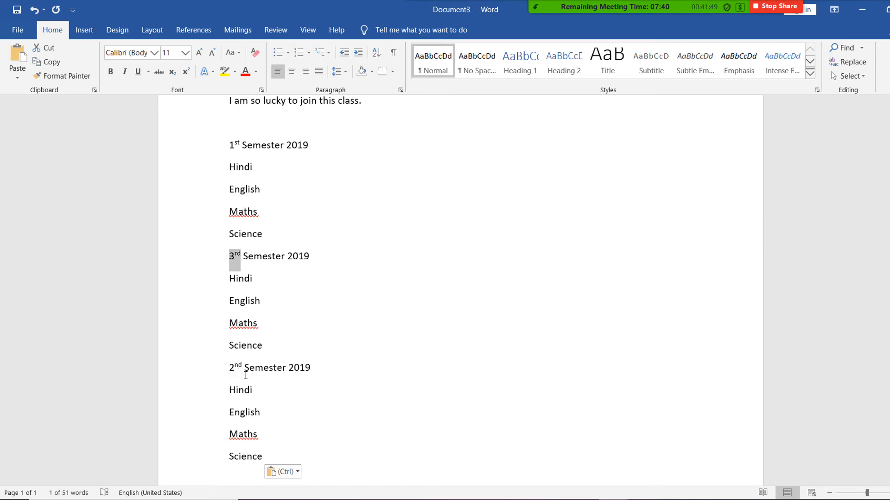
{"action": "left_click", "coordinate": [330, 344]}
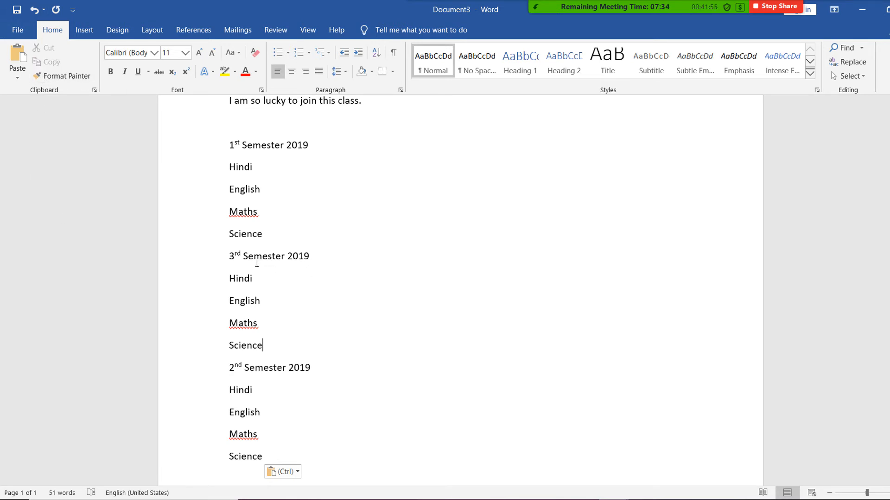
- Cut the "3rd Semester 2019" heading with its four subjects and paste the block below the "2nd Semester 2019" subject list
{"action": "left_click_drag", "start_coordinate": [219, 256], "coordinate": [267, 351]}
{"action": "left_click", "coordinate": [364, 342]}
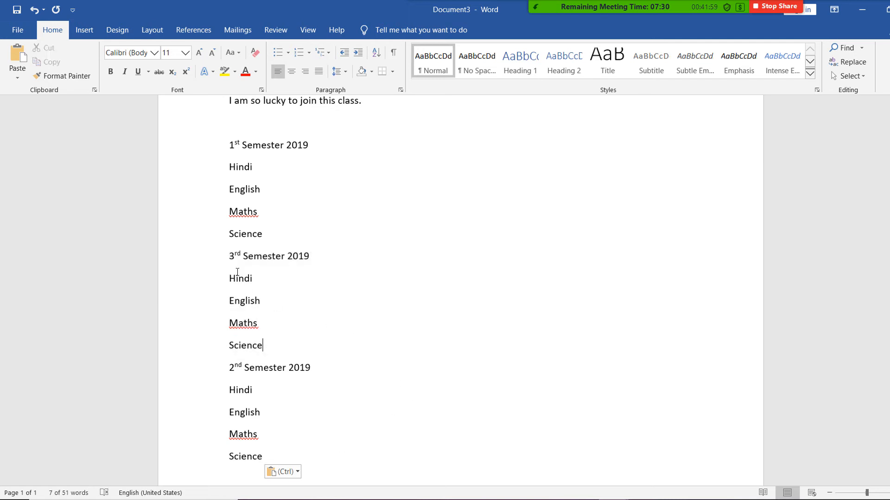
{"action": "left_click_drag", "start_coordinate": [229, 254], "coordinate": [281, 353]}
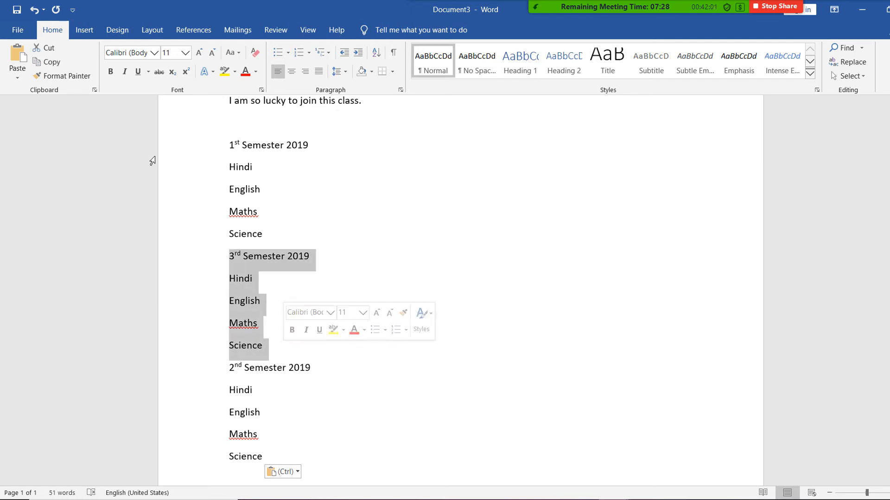
{"action": "left_click", "coordinate": [45, 49]}
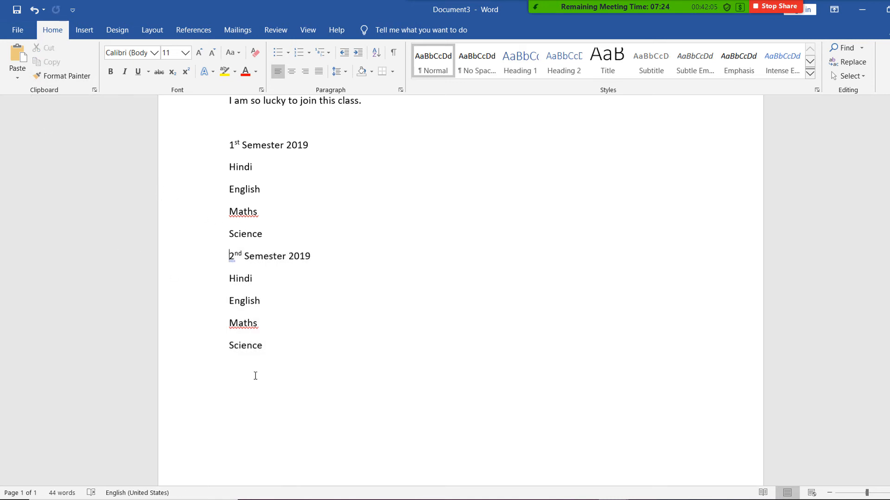
{"action": "left_click", "coordinate": [237, 365]}
{"action": "left_click", "coordinate": [17, 51]}
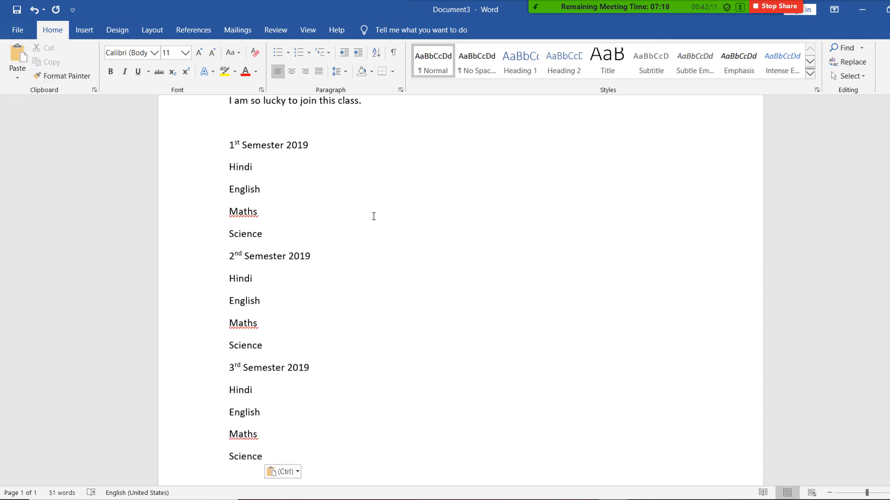
- Cut the semester lists from the blank line above "1st Semester 2019" through the third list's Maths, and undo the cut
{"action": "left_click", "coordinate": [318, 217]}
{"action": "left_click_drag", "start_coordinate": [276, 232], "coordinate": [227, 145]}
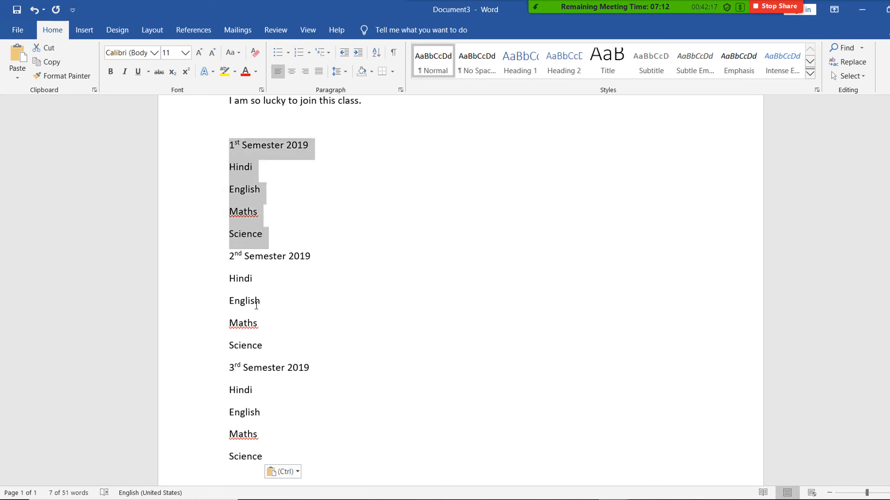
{"action": "left_click_drag", "start_coordinate": [269, 458], "coordinate": [236, 392]}
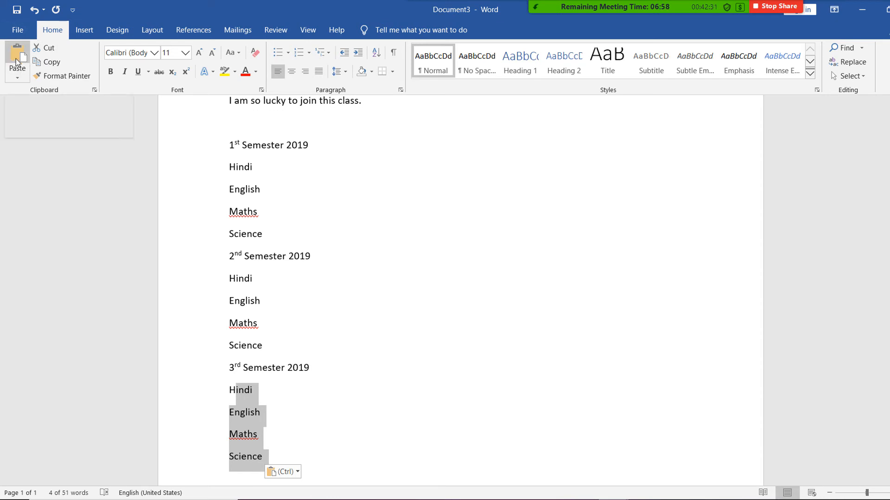
{"action": "left_click", "coordinate": [229, 146]}
{"action": "left_click", "coordinate": [304, 181]}
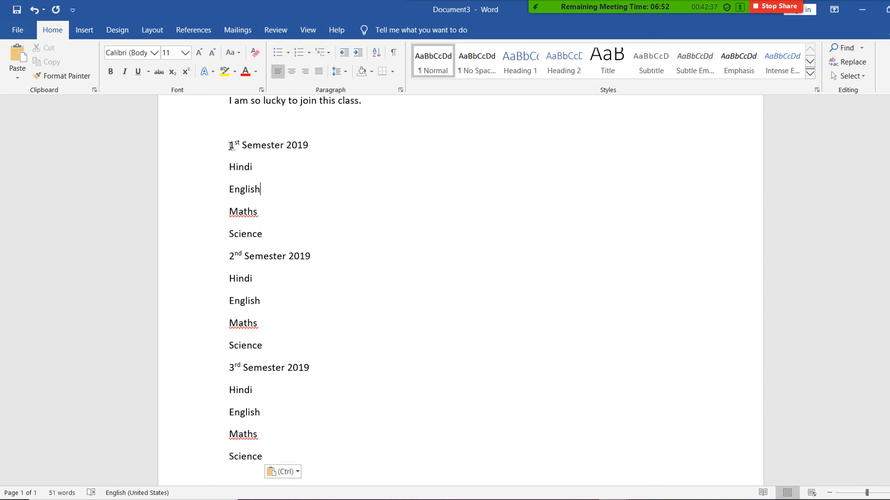
{"action": "mouse_move", "coordinate": [250, 163]}
{"action": "left_click_drag", "start_coordinate": [209, 132], "coordinate": [273, 445]}
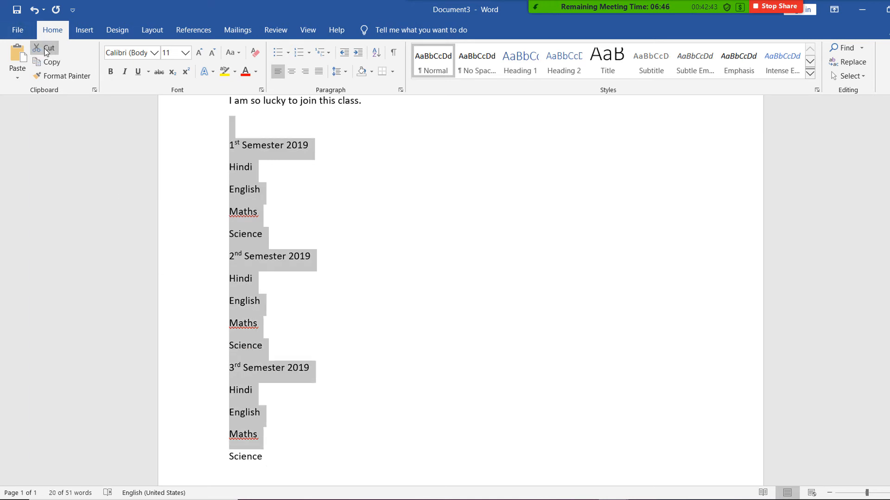
{"action": "left_click", "coordinate": [45, 49]}
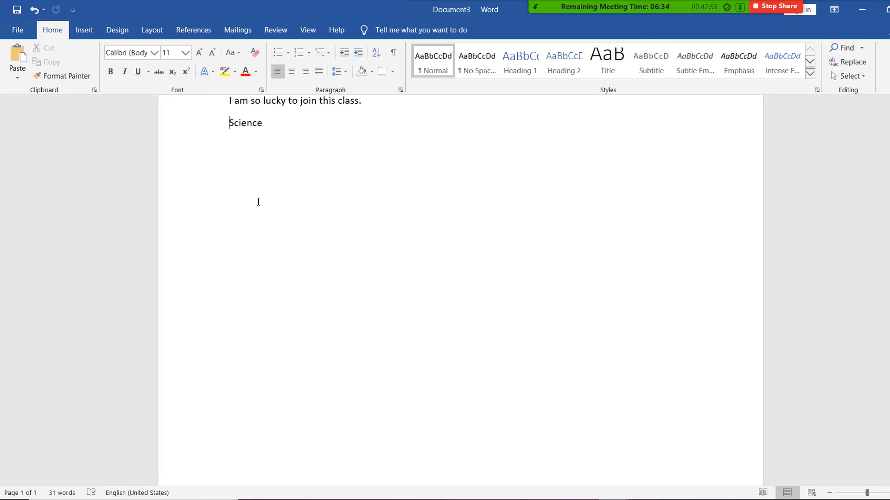
{"action": "key", "text": "ctrl+z"}
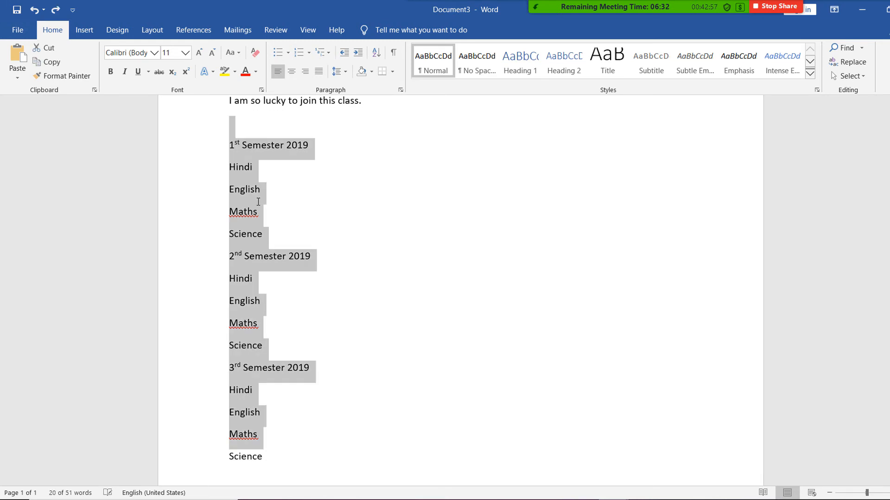
- Compare the sentences under "MS word" with the semester lists by highlighting each block of text
{"action": "left_click", "coordinate": [355, 191]}
{"action": "scroll", "coordinate": [354, 202], "scroll_direction": "up", "scroll_amount": 3}
{"action": "mouse_move", "coordinate": [370, 208]}
{"action": "left_mouse_down"}
{"action": "mouse_move", "coordinate": [232, 204]}
{"action": "mouse_move", "coordinate": [222, 135]}
{"action": "mouse_move", "coordinate": [373, 208]}
{"action": "left_mouse_up"}
{"action": "left_click", "coordinate": [341, 225]}
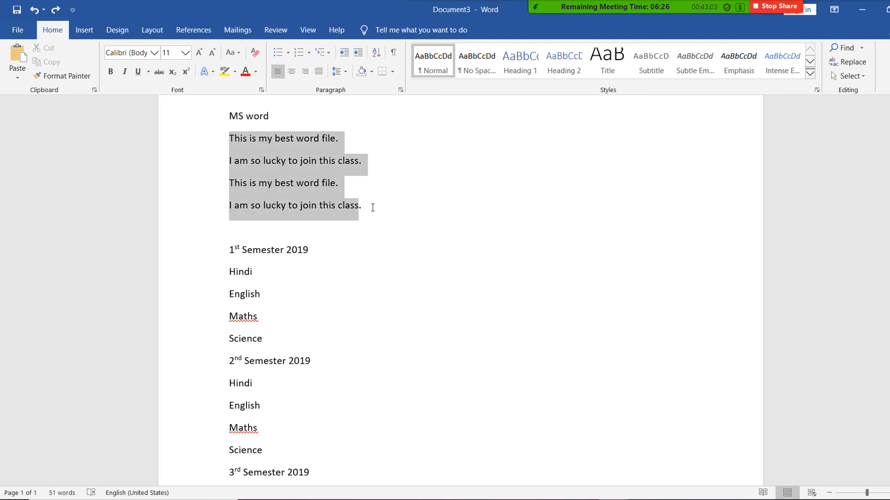
{"action": "scroll", "coordinate": [400, 254], "scroll_direction": "down", "scroll_amount": 2}
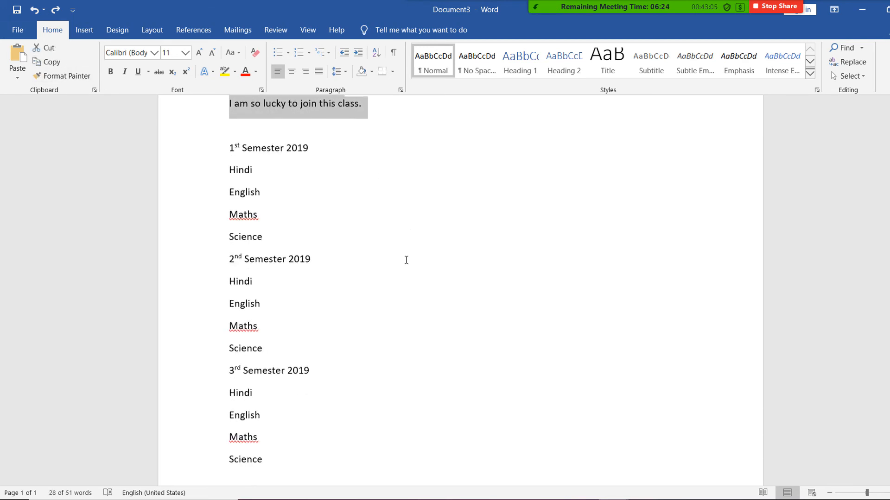
{"action": "left_click", "coordinate": [397, 257]}
{"action": "left_click_drag", "start_coordinate": [238, 153], "coordinate": [302, 453]}
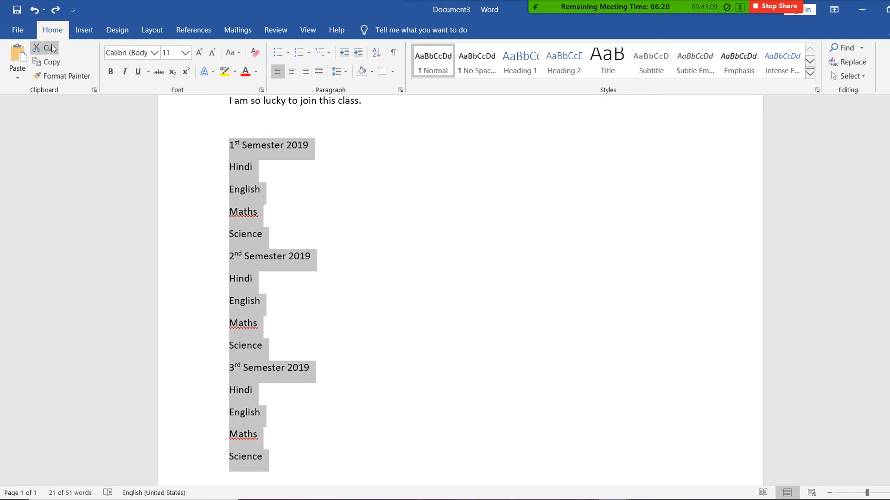
{"action": "scroll", "coordinate": [416, 241], "scroll_direction": "up", "scroll_amount": 2}
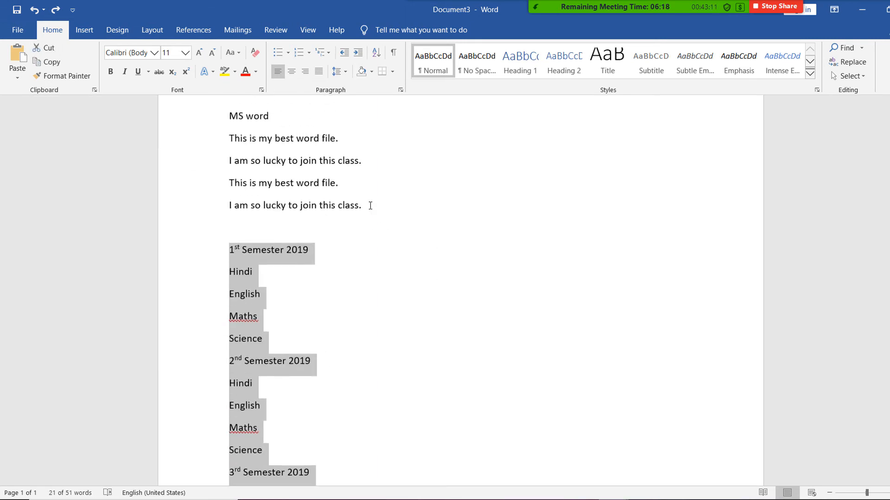
{"action": "left_click", "coordinate": [394, 208]}
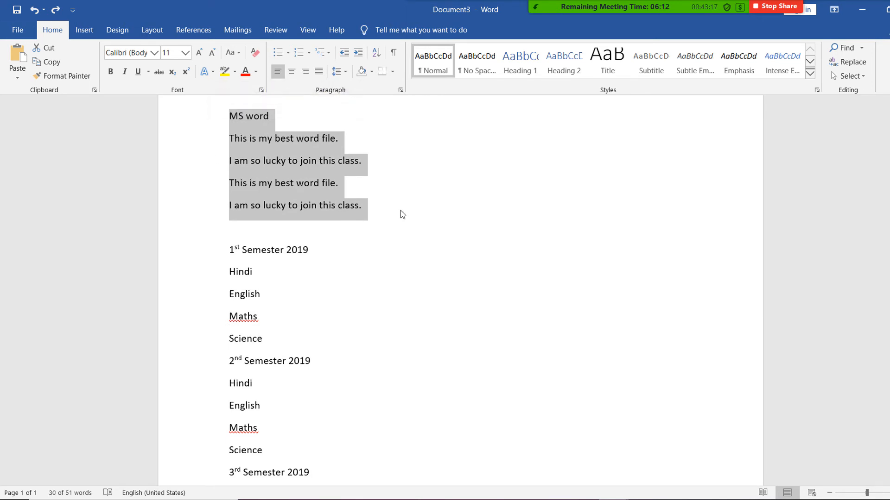
{"action": "left_click_drag", "start_coordinate": [230, 250], "coordinate": [348, 453]}
{"action": "left_click", "coordinate": [399, 347]}
- Examine the "1st Semester 2019" heading, its four subjects and the full set of semester lists by highlighting them
{"action": "scroll", "coordinate": [401, 347], "scroll_direction": "down", "scroll_amount": 2}
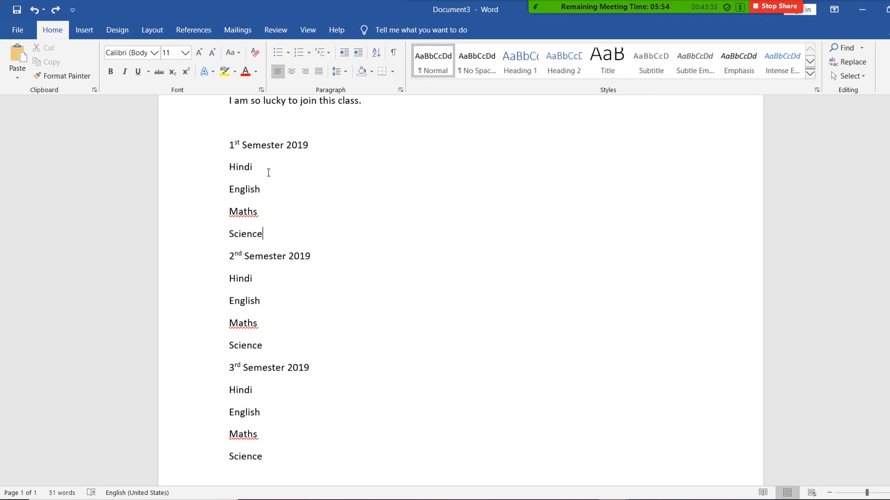
{"action": "left_click_drag", "start_coordinate": [232, 167], "coordinate": [272, 231]}
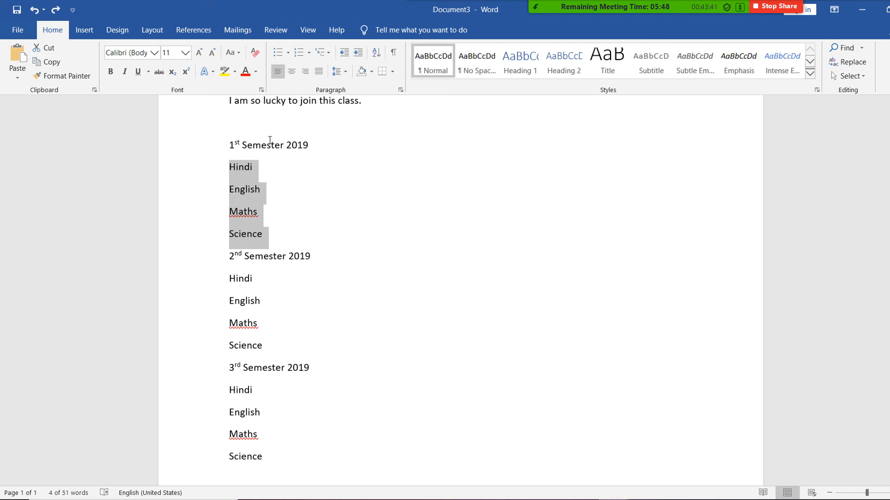
{"action": "left_click_drag", "start_coordinate": [231, 145], "coordinate": [204, 136]}
{"action": "left_click", "coordinate": [260, 214]}
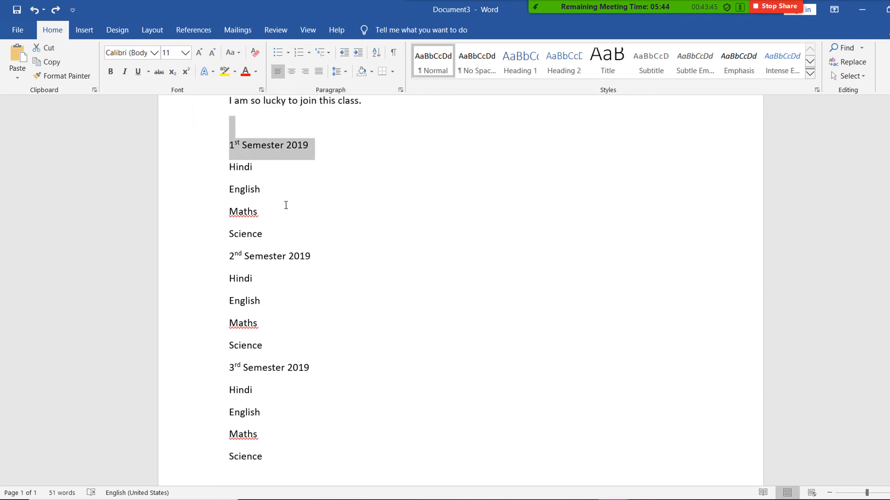
{"action": "left_click_drag", "start_coordinate": [269, 235], "coordinate": [227, 167]}
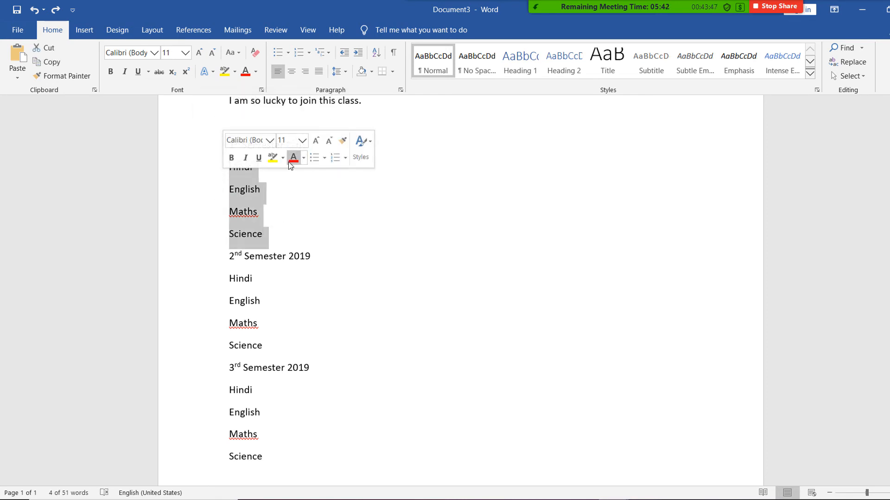
{"action": "left_click", "coordinate": [262, 210]}
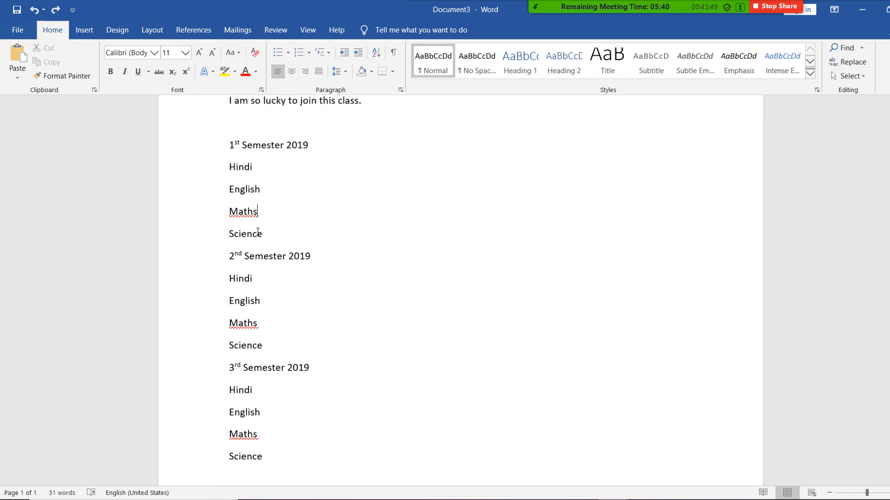
{"action": "left_click_drag", "start_coordinate": [265, 234], "coordinate": [274, 464]}
{"action": "left_click", "coordinate": [271, 192]}
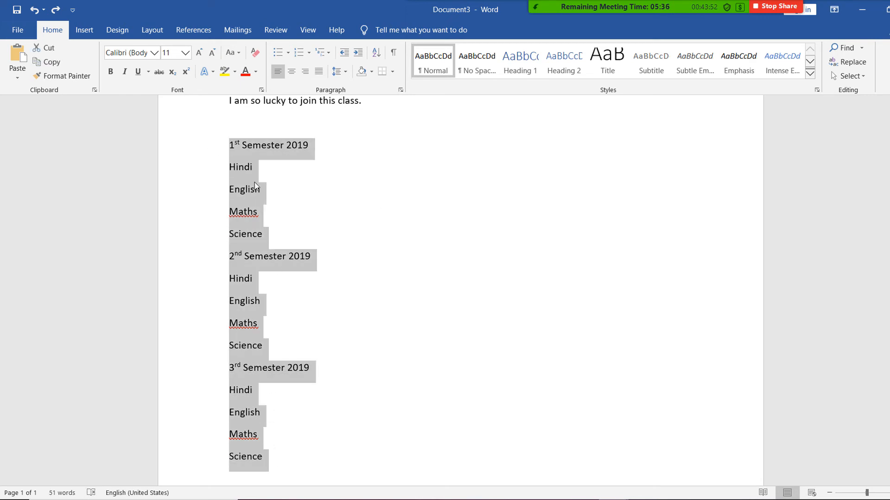
{"action": "left_click", "coordinate": [296, 201]}
- Set the font size of the four subjects under "1st Semester 2019" to 10
{"action": "left_click_drag", "start_coordinate": [272, 232], "coordinate": [215, 174]}
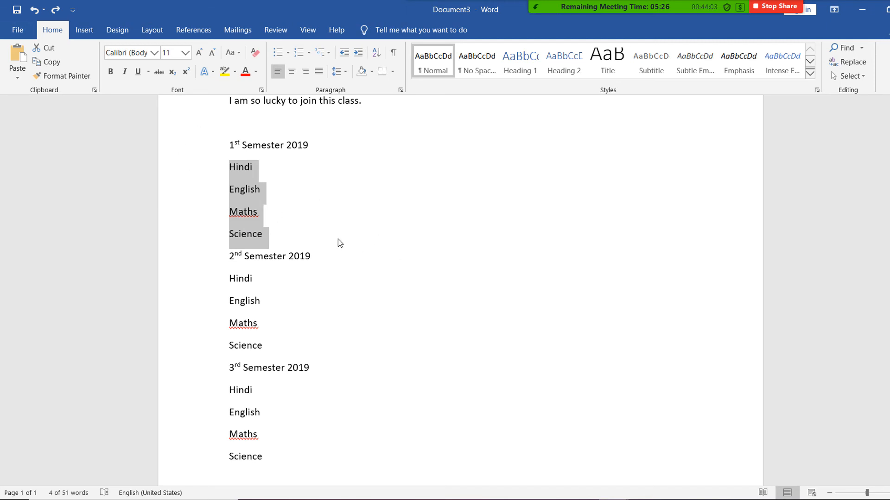
{"action": "left_click", "coordinate": [182, 57]}
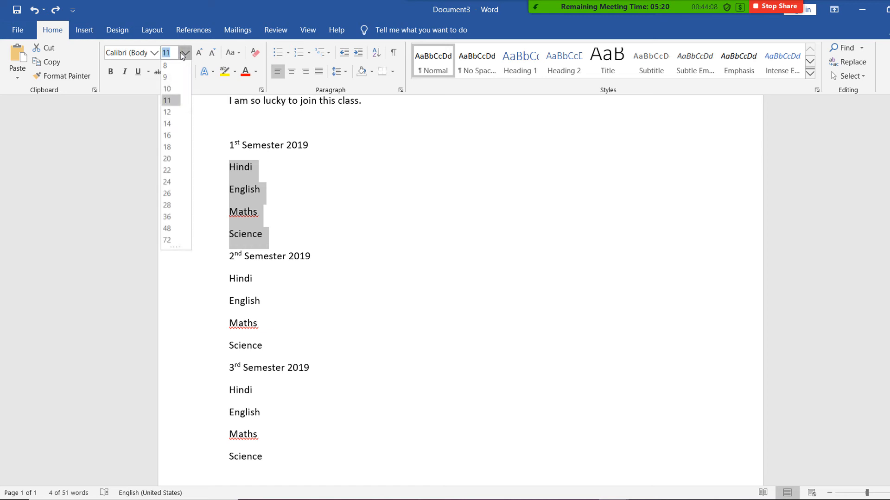
{"action": "left_click", "coordinate": [168, 94]}
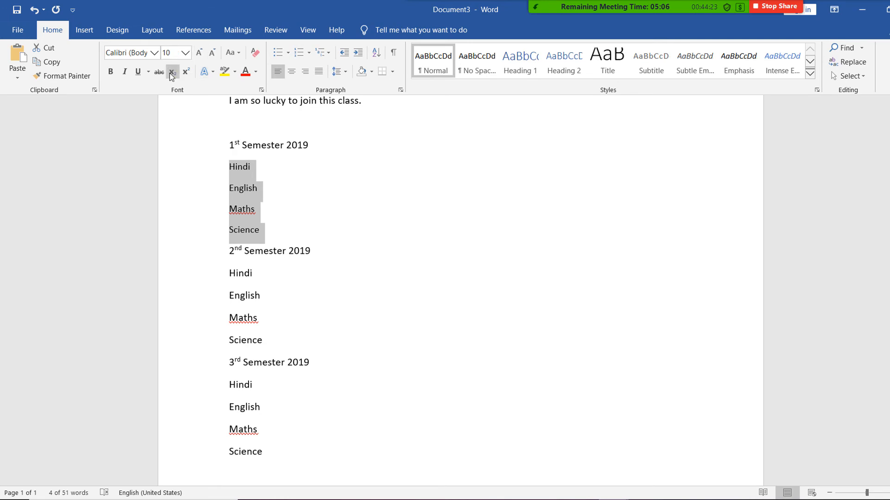
- Enlarge the selected subjects' text by four size increments, and shrink it by five increments to size 9
{"action": "left_click", "coordinate": [198, 54]}
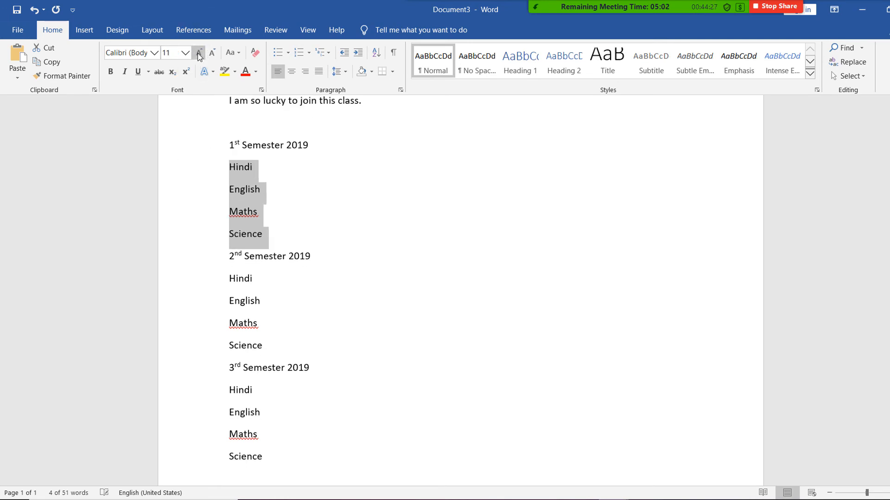
{"action": "left_click", "coordinate": [198, 54]}
{"action": "left_click", "coordinate": [198, 54]}
{"action": "left_click", "coordinate": [198, 54]}
{"action": "left_click", "coordinate": [211, 54]}
{"action": "left_click", "coordinate": [211, 53]}
{"action": "left_click", "coordinate": [212, 53]}
{"action": "left_click", "coordinate": [211, 54]}
{"action": "left_click", "coordinate": [212, 54]}
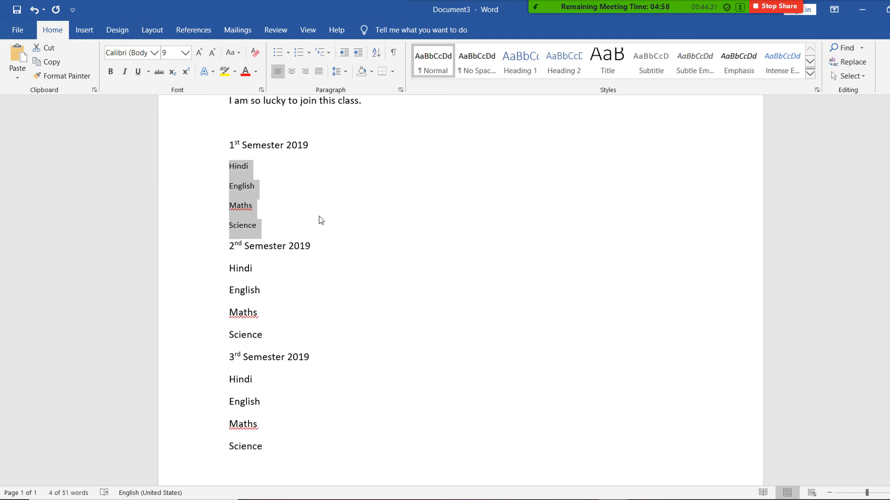
{"action": "left_click", "coordinate": [432, 197]}
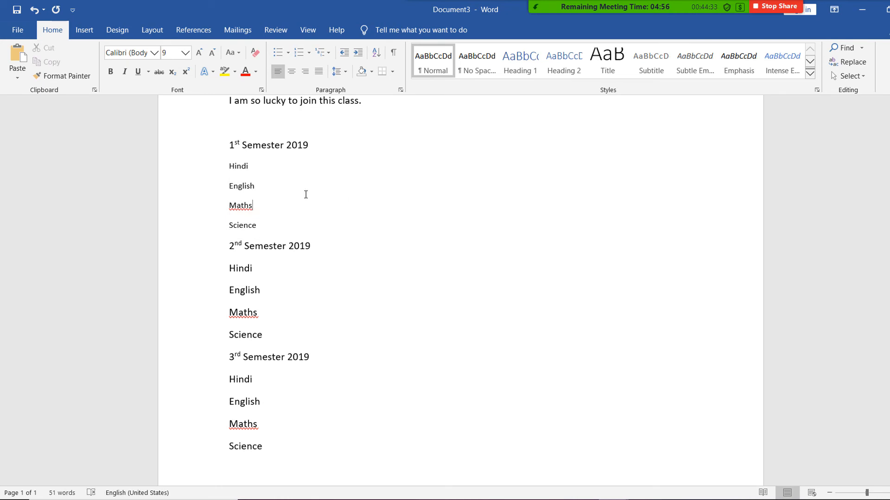
- Add the note "(ctrl + shift + >) increase font size" four tabs after the "1st Semester 2019" heading
{"action": "key", "text": "Tab"}
{"action": "key", "text": "Tab"}
{"action": "key", "text": "Tab"}
{"action": "key", "text": "Tab"}
{"action": "type", "text": "("}
{"action": "type", "text": "ctr"}
{"action": "type", "text": "l + shift"}
{"action": "type", "text": " + "}
{"action": "type", "text": ">) ic"}
{"action": "type", "text": "ncrease "}
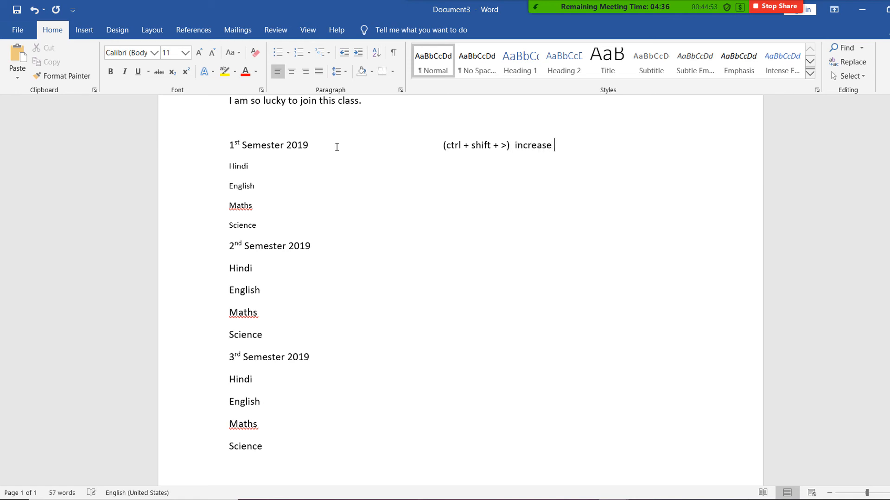
{"action": "type", "text": "font size"}
- Increase the font size of the four subjects under "1st Semester 2019" to 14 in four increments
{"action": "left_click_drag", "start_coordinate": [229, 163], "coordinate": [269, 222]}
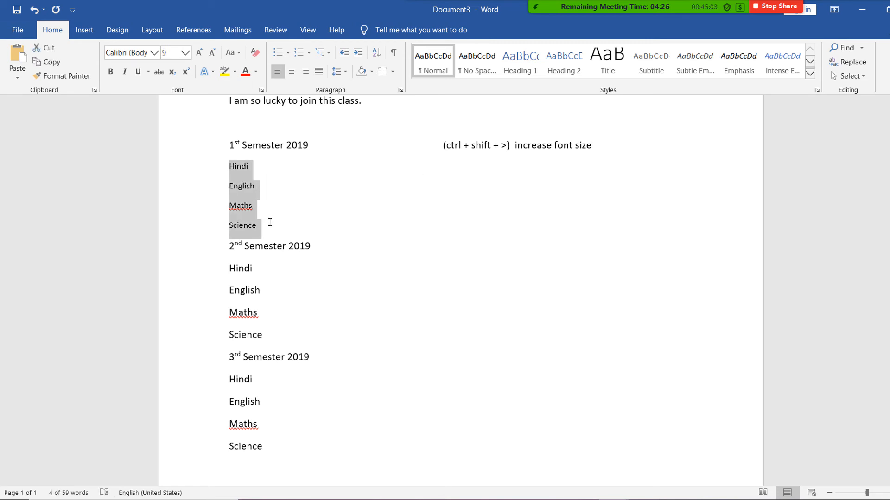
{"action": "key", "text": "ctrl+shift+period"}
{"action": "key", "text": "ctrl+shift+period"}
{"action": "key", "text": "ctrl+shift+period"}
{"action": "key", "text": "ctrl+shift+period"}
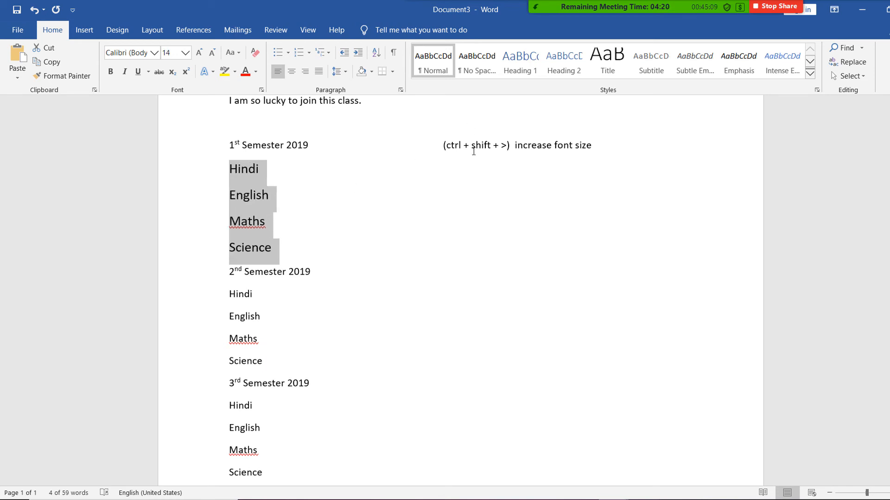
- Duplicate the font-size note on the heading's line, reducing the tabs before it and separating the copies with "||"
{"action": "left_click", "coordinate": [611, 147]}
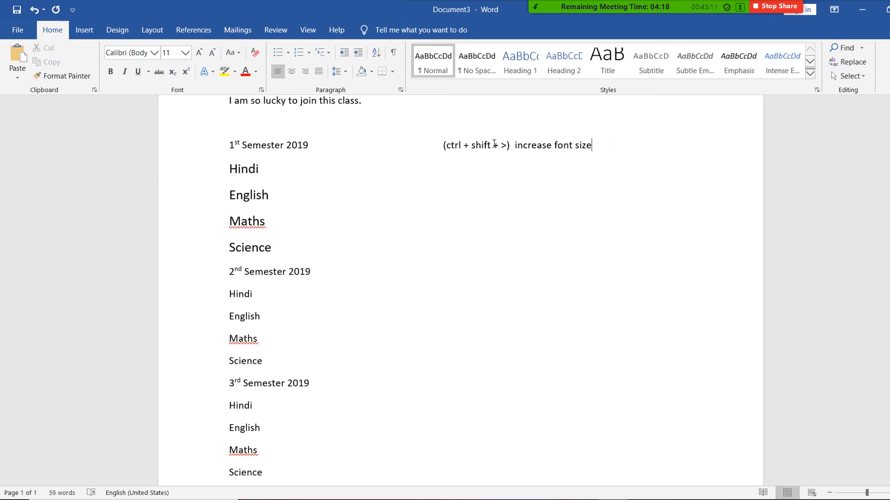
{"action": "type", "text": "(ctrl + shift + >)  increase font size"}
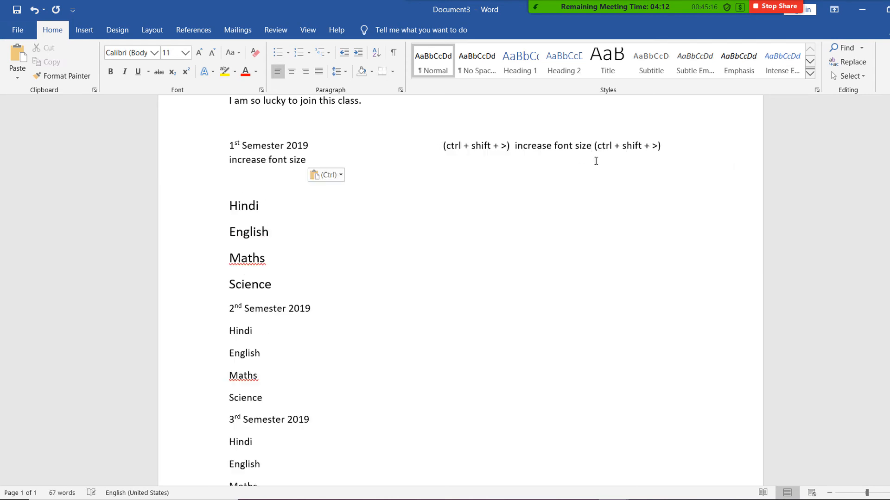
{"action": "left_click", "coordinate": [441, 145]}
{"action": "key", "text": "BackSpace"}
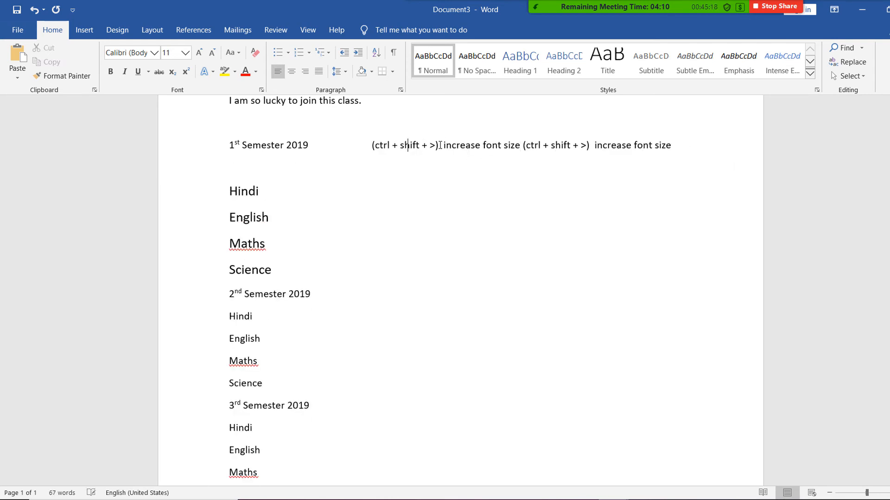
{"action": "left_click", "coordinate": [523, 145]}
{"action": "type", "text": "||"}
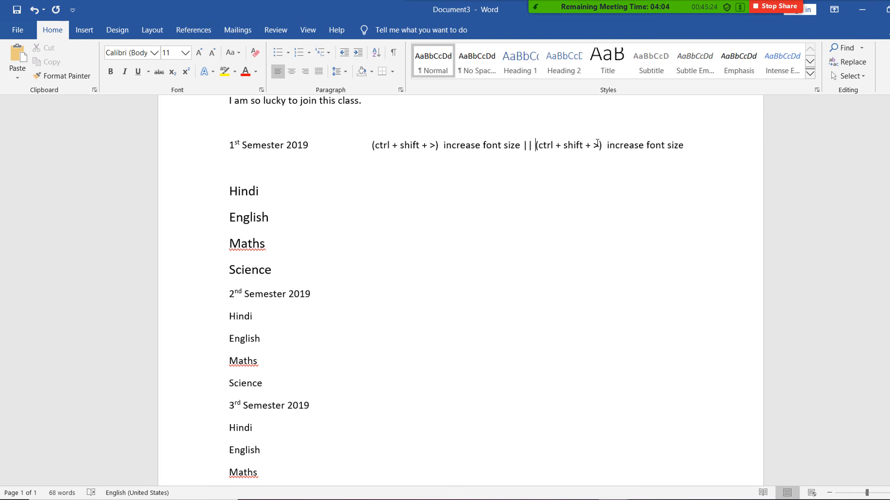
- Change the second font-size note on the "1st Semester 2019" line to "(ctrl + shift + <) decrease font size"
{"action": "left_click", "coordinate": [597, 144]}
{"action": "key", "text": "BackSpace"}
{"action": "type", "text": "<"}
{"action": "left_click_drag", "start_coordinate": [644, 147], "coordinate": [607, 146]}
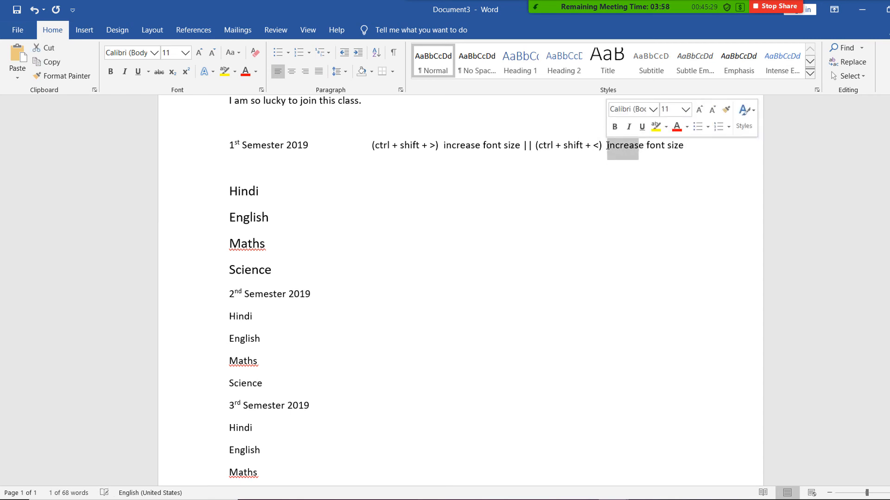
{"action": "type", "text": "deecrease"}
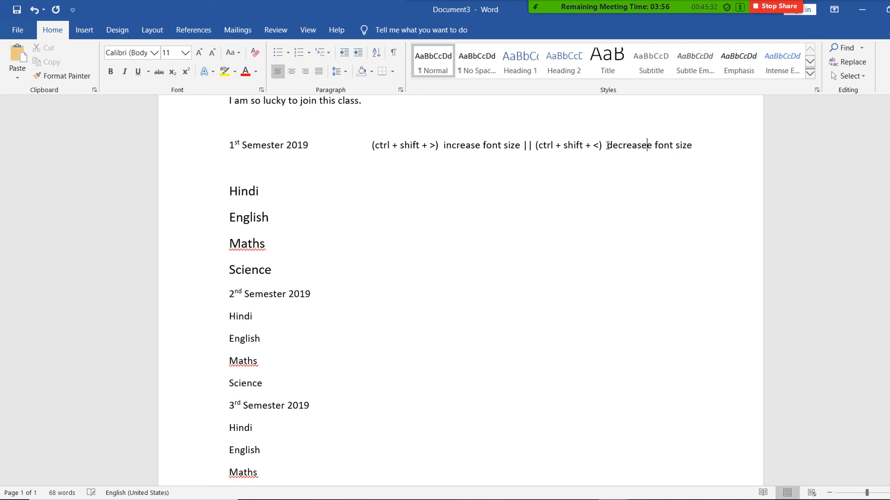
{"action": "key", "text": "Delete"}
{"action": "left_click_drag", "start_coordinate": [374, 145], "coordinate": [441, 146]}
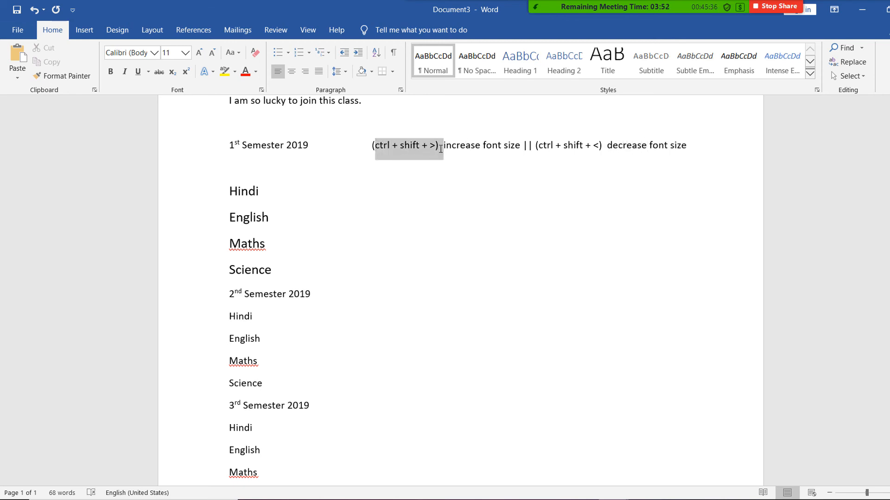
{"action": "left_click", "coordinate": [377, 168]}
- Reduce the four subjects under "1st Semester 2019" to size 9 in five decrements, and delete the blank line above them
{"action": "left_click", "coordinate": [302, 201]}
{"action": "left_click_drag", "start_coordinate": [224, 201], "coordinate": [281, 265]}
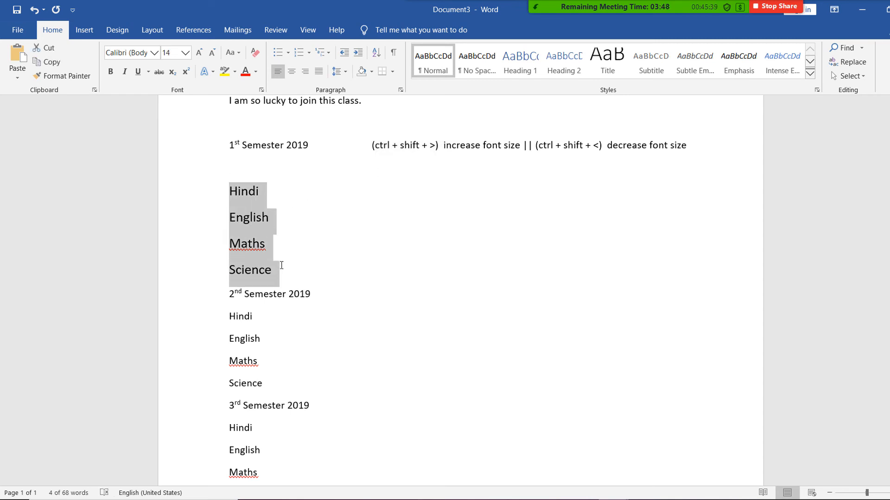
{"action": "key", "text": "ctrl+shift+comma"}
{"action": "key", "text": "ctrl+shift+comma"}
{"action": "key", "text": "ctrl+shift+comma"}
{"action": "key", "text": "ctrl+shift+comma"}
{"action": "key", "text": "ctrl+shift+comma"}
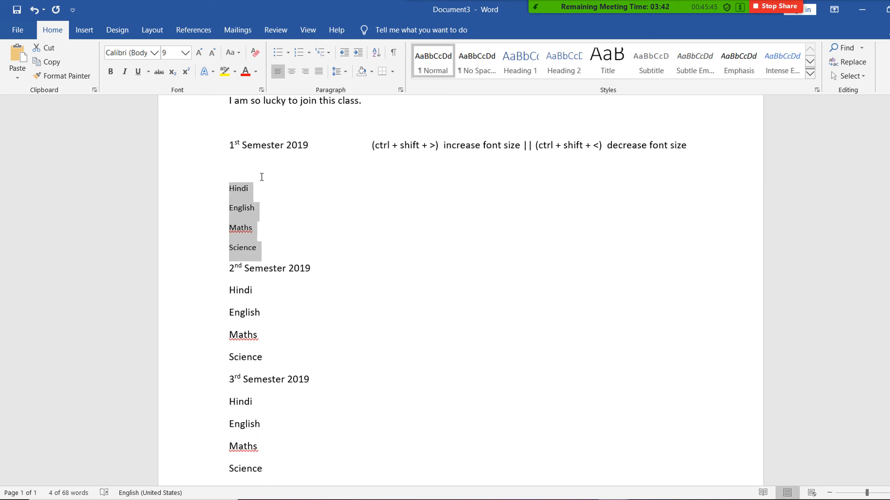
{"action": "left_click", "coordinate": [247, 177]}
{"action": "key", "text": "BackSpace"}
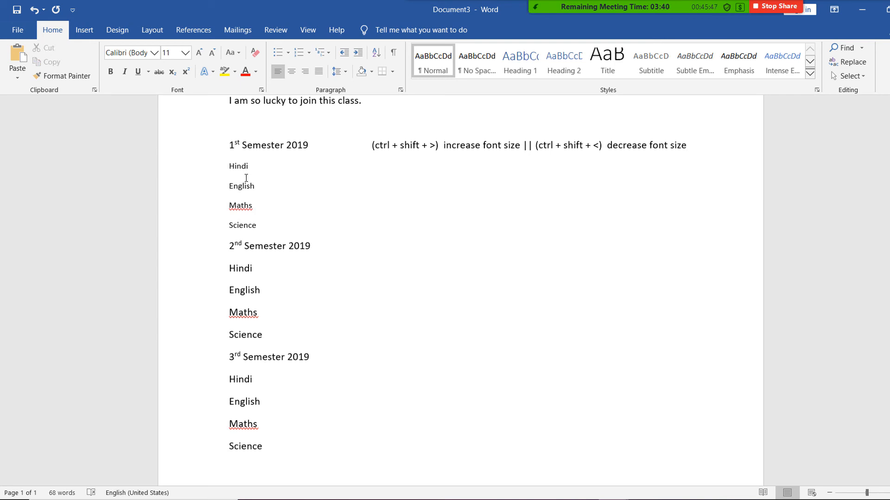
- Italicize and underline the four subjects under "1st Semester 2019", trying bold on them and removing it again
{"action": "left_click", "coordinate": [249, 205]}
{"action": "left_click_drag", "start_coordinate": [262, 226], "coordinate": [224, 172]}
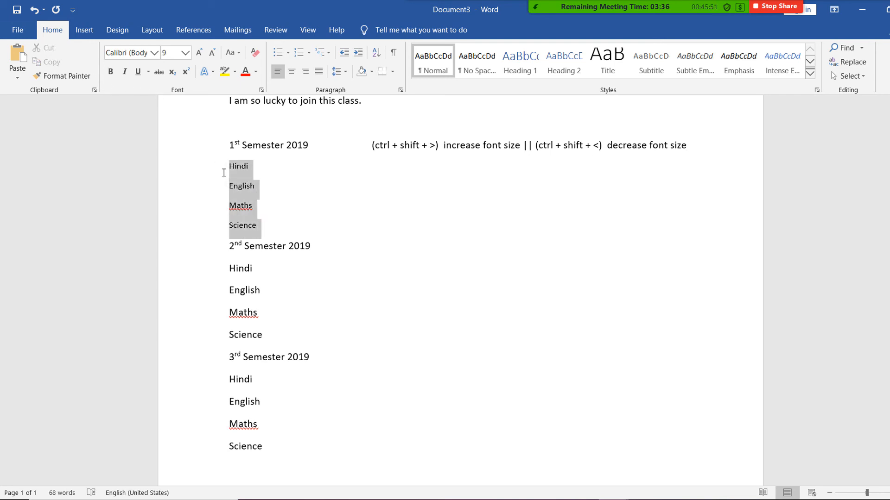
{"action": "left_click", "coordinate": [125, 73]}
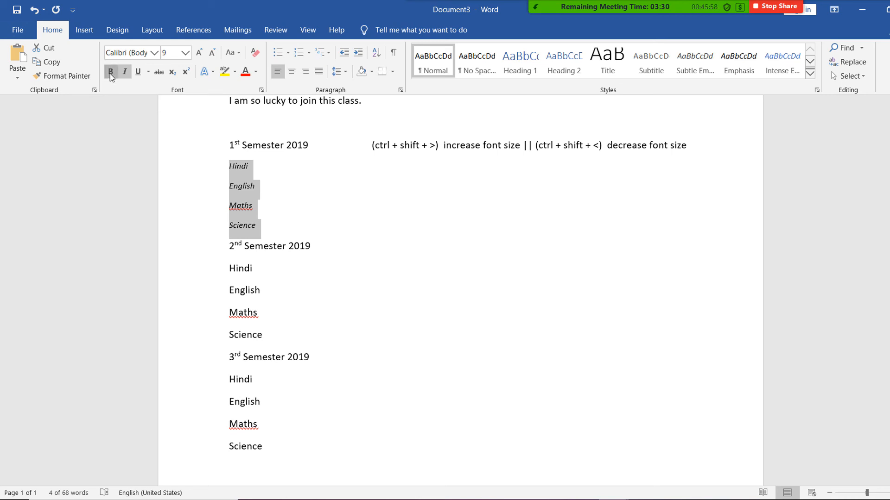
{"action": "left_click", "coordinate": [110, 74]}
{"action": "left_click", "coordinate": [113, 74]}
{"action": "left_click", "coordinate": [138, 73]}
{"action": "left_click", "coordinate": [307, 171]}
- Make the "1st Semester 2019" heading bold
{"action": "left_click_drag", "start_coordinate": [305, 139], "coordinate": [229, 139]}
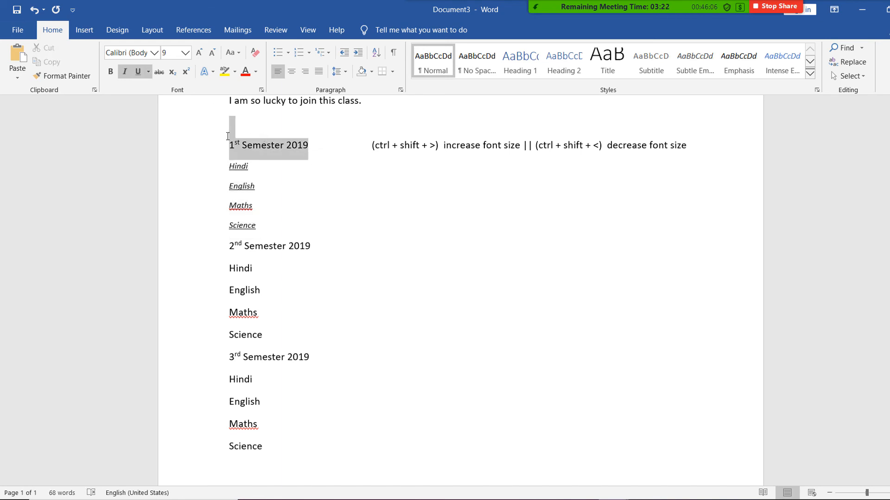
{"action": "left_click", "coordinate": [110, 71]}
{"action": "left_click", "coordinate": [354, 227]}
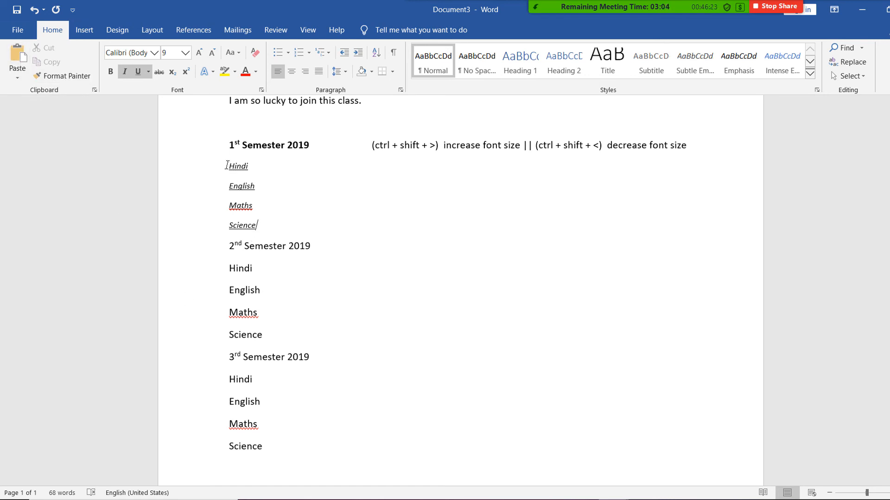
- Compare the formatting of the 1st semester's subjects with the subject lists under the 2nd and 3rd semester headings
{"action": "left_click_drag", "start_coordinate": [227, 166], "coordinate": [245, 228]}
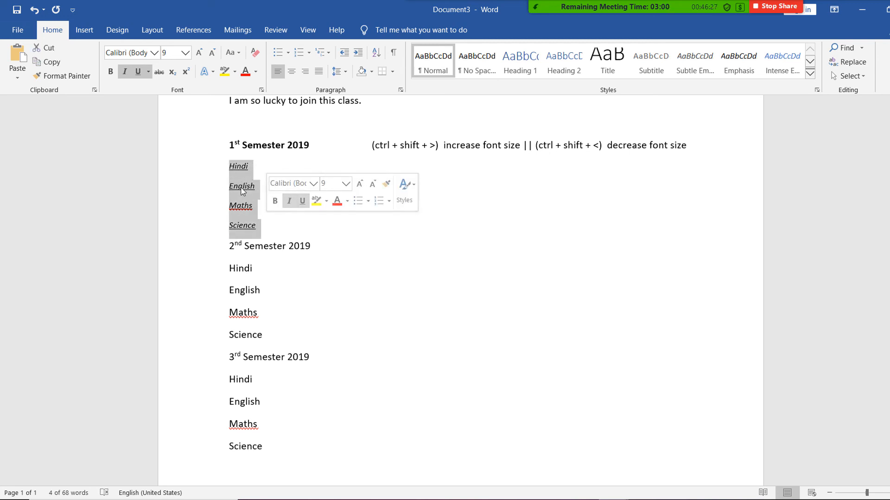
{"action": "left_click_drag", "start_coordinate": [228, 267], "coordinate": [262, 336]}
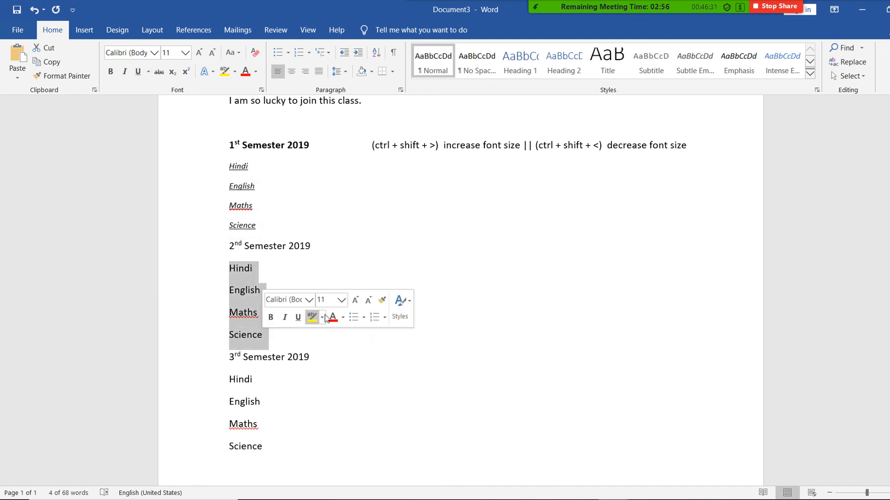
{"action": "left_click", "coordinate": [335, 267]}
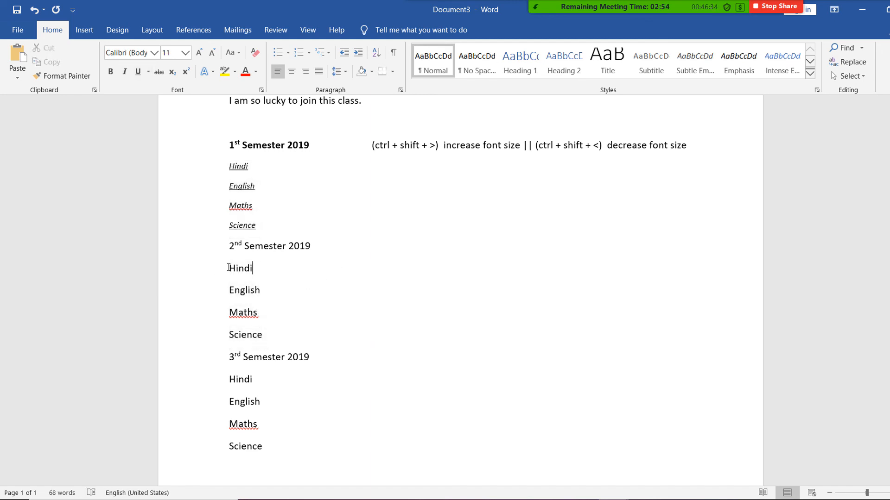
{"action": "left_click_drag", "start_coordinate": [228, 268], "coordinate": [267, 337]}
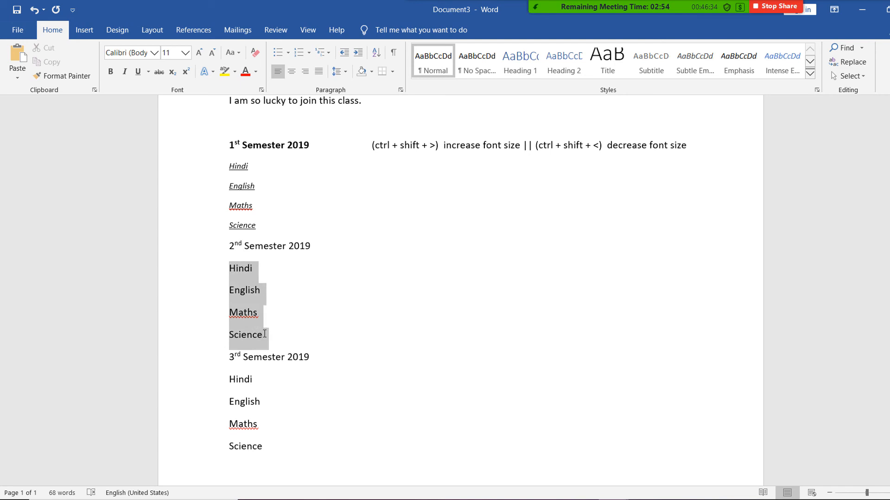
{"action": "left_click", "coordinate": [241, 208]}
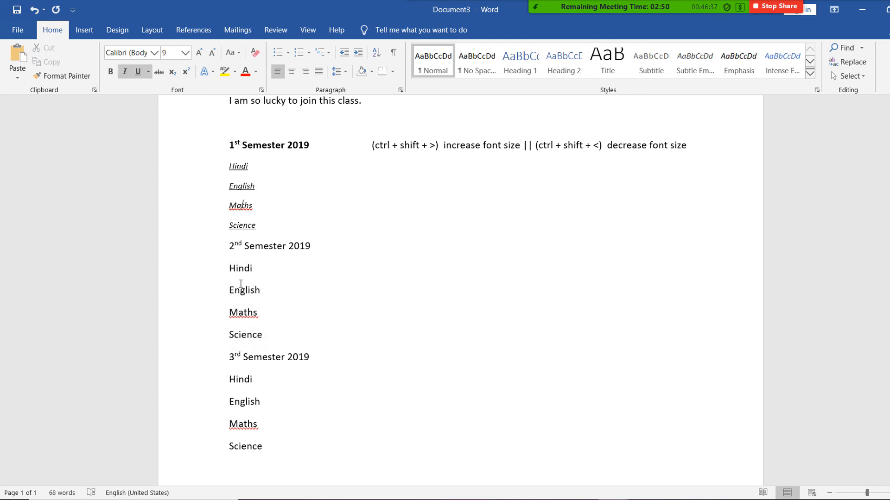
{"action": "left_click_drag", "start_coordinate": [229, 268], "coordinate": [269, 346]}
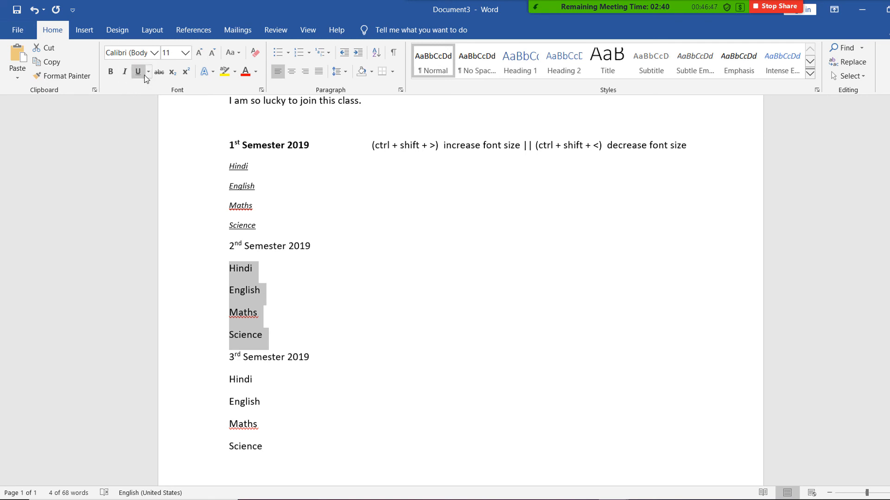
{"action": "left_click", "coordinate": [433, 363]}
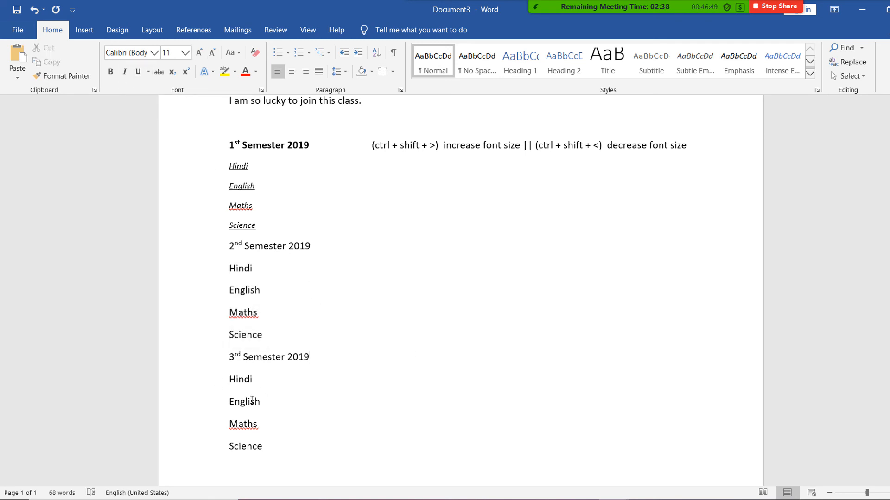
{"action": "left_click_drag", "start_coordinate": [217, 379], "coordinate": [218, 446]}
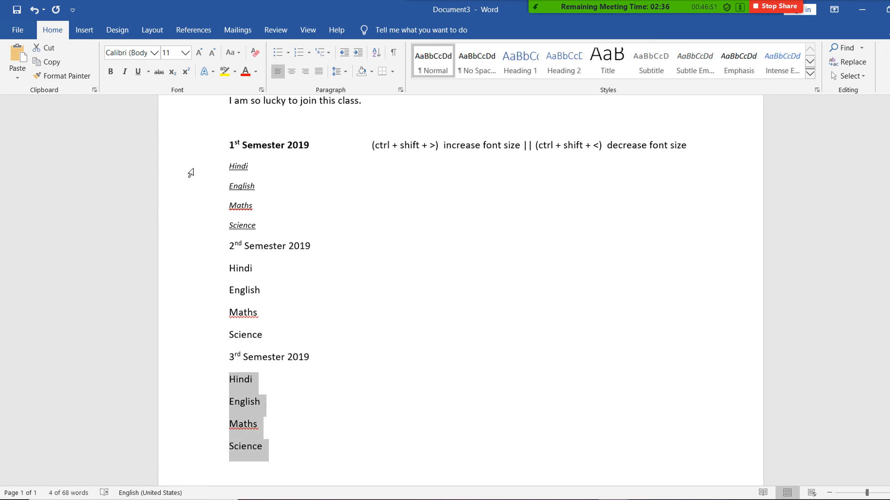
{"action": "left_click", "coordinate": [357, 287]}
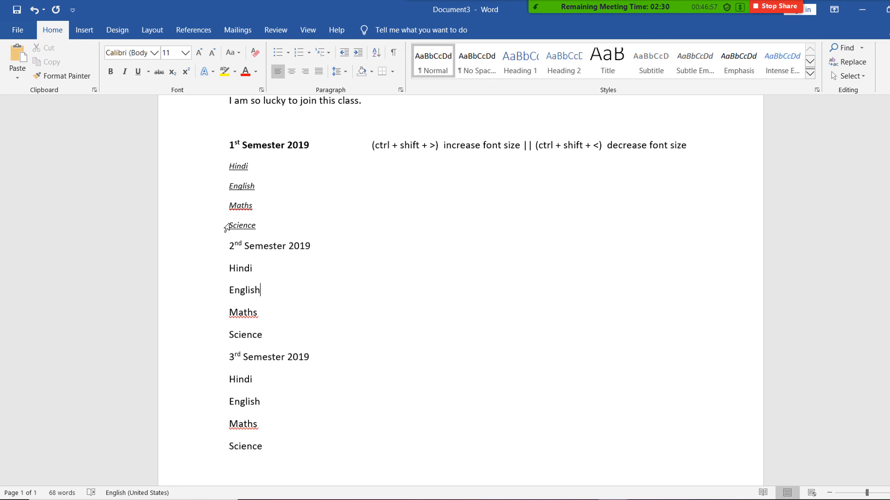
{"action": "left_click_drag", "start_coordinate": [259, 226], "coordinate": [230, 167]}
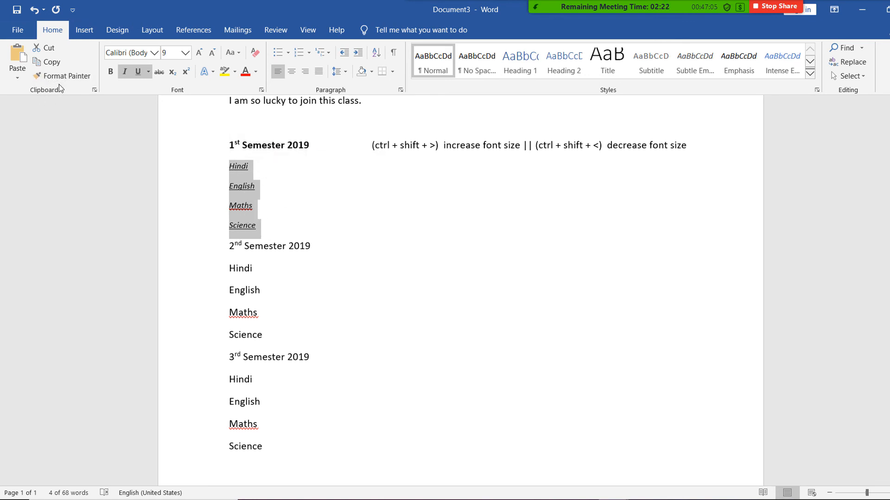
{"action": "left_click", "coordinate": [237, 188]}
{"action": "left_click_drag", "start_coordinate": [232, 270], "coordinate": [283, 331]}
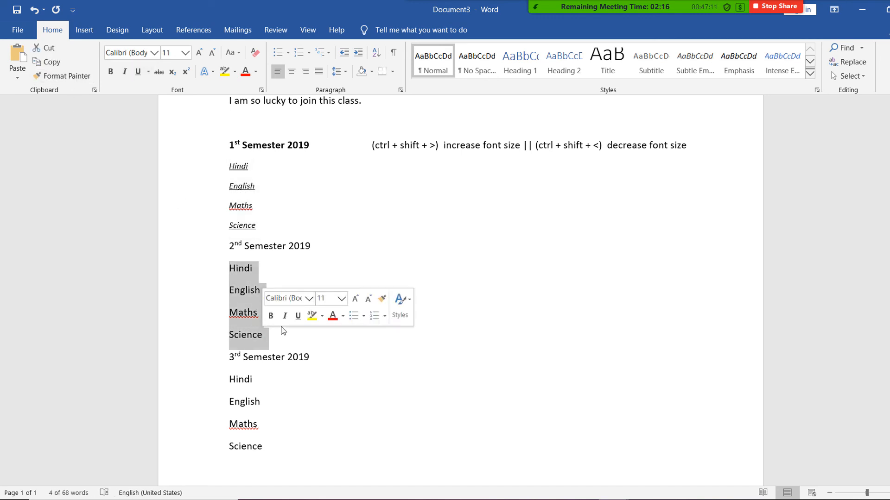
{"action": "left_click", "coordinate": [275, 215]}
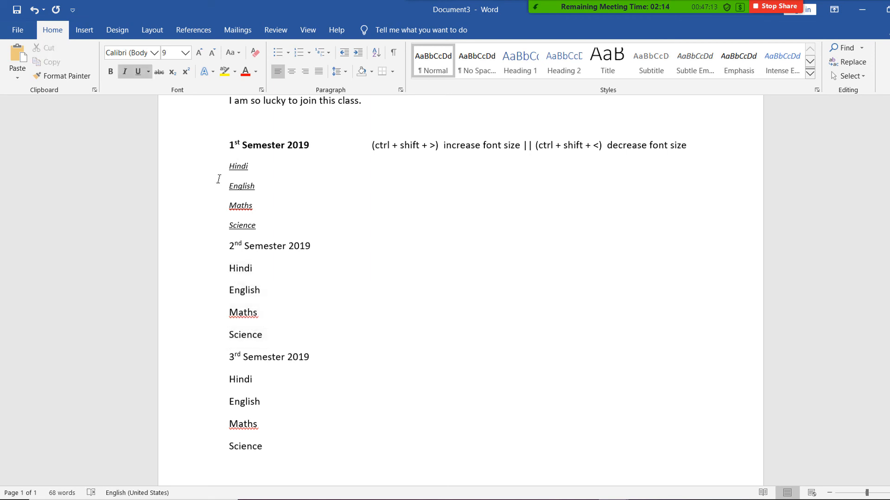
{"action": "left_click_drag", "start_coordinate": [228, 165], "coordinate": [262, 217]}
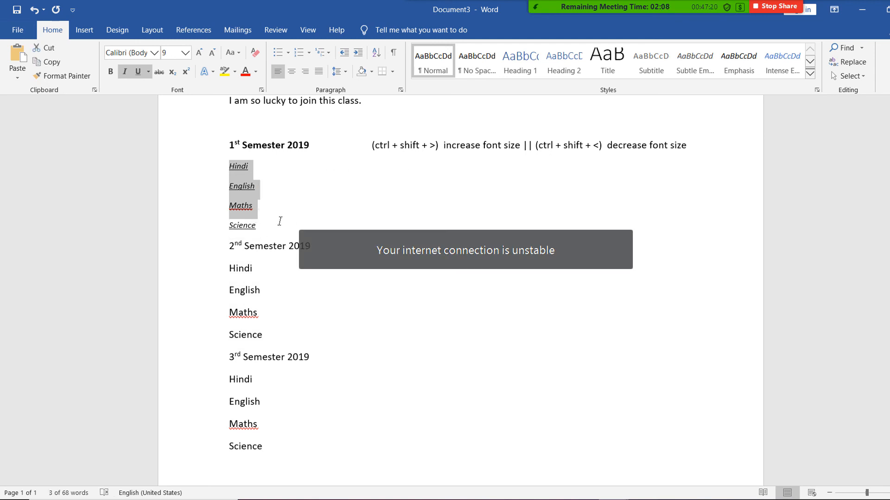
{"action": "left_click", "coordinate": [266, 185]}
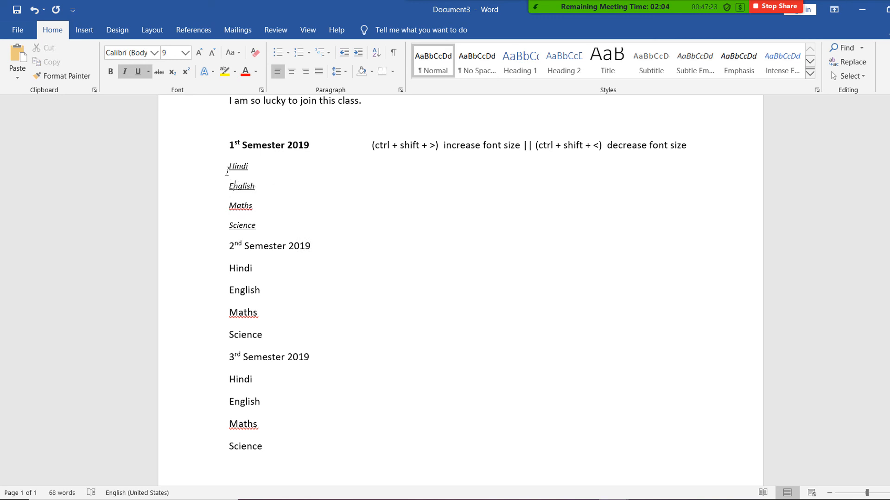
- Copy the 1st semester subjects' formatting onto the 2nd and 3rd semester subject lists with a persistent Format Painter, and switch it off
{"action": "mouse_move", "coordinate": [228, 167]}
{"action": "left_mouse_down"}
{"action": "mouse_move", "coordinate": [260, 241]}
{"action": "mouse_move", "coordinate": [257, 227]}
{"action": "left_mouse_up"}
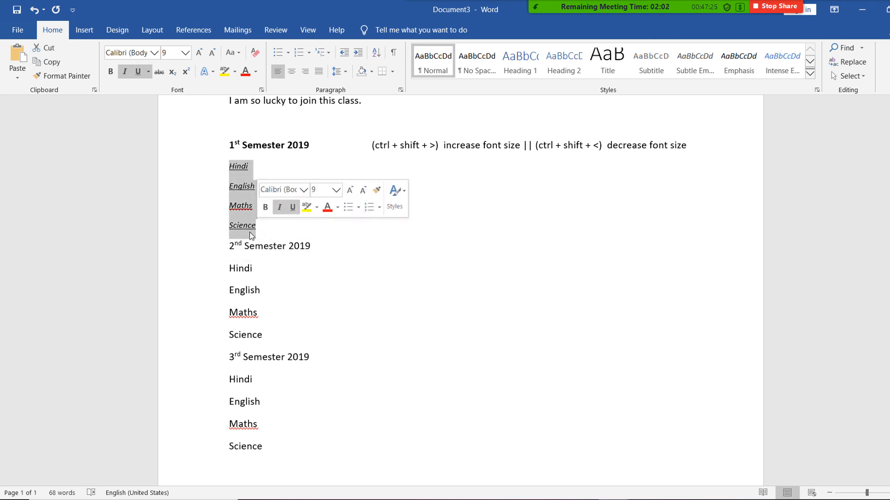
{"action": "left_click", "coordinate": [69, 73]}
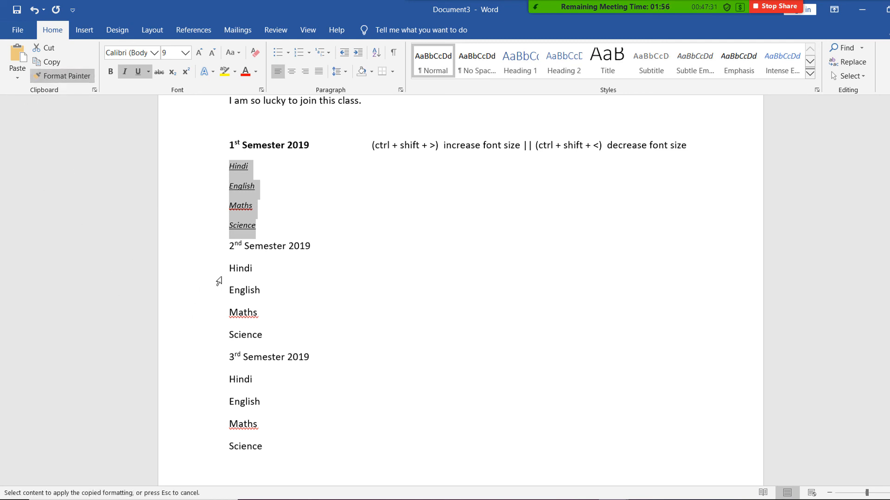
{"action": "left_click_drag", "start_coordinate": [229, 269], "coordinate": [260, 332]}
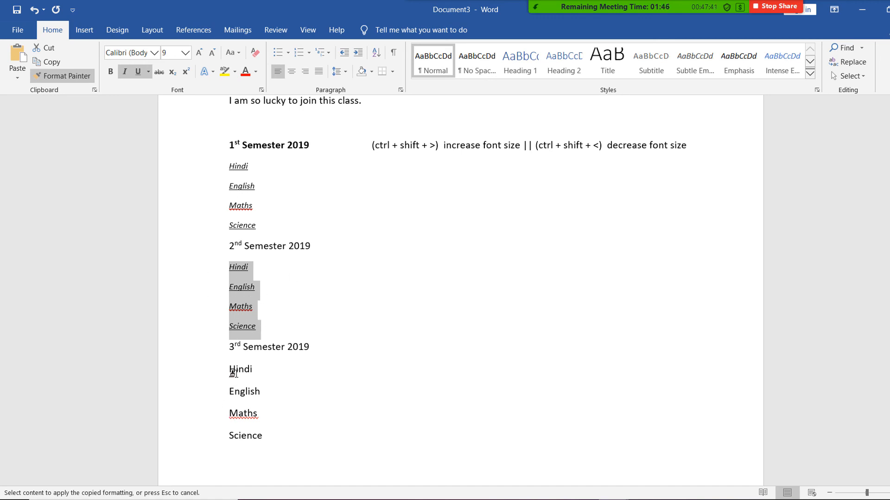
{"action": "left_click_drag", "start_coordinate": [237, 375], "coordinate": [271, 437]}
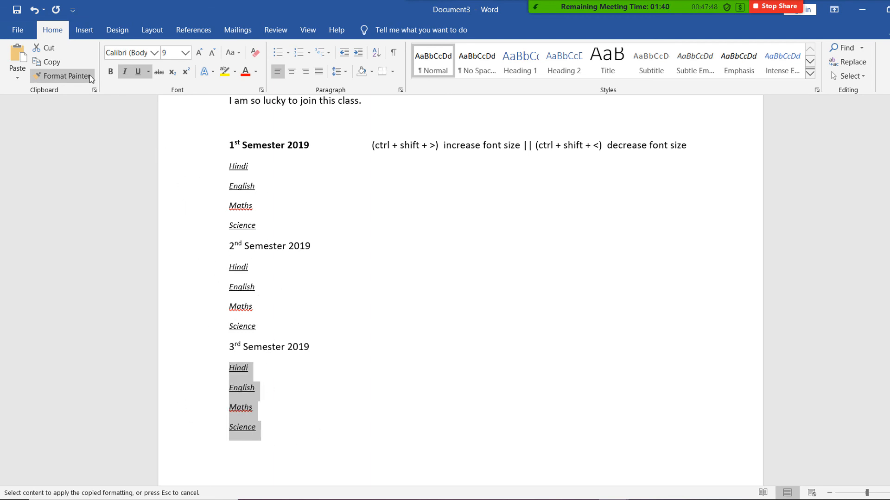
{"action": "left_click", "coordinate": [55, 76]}
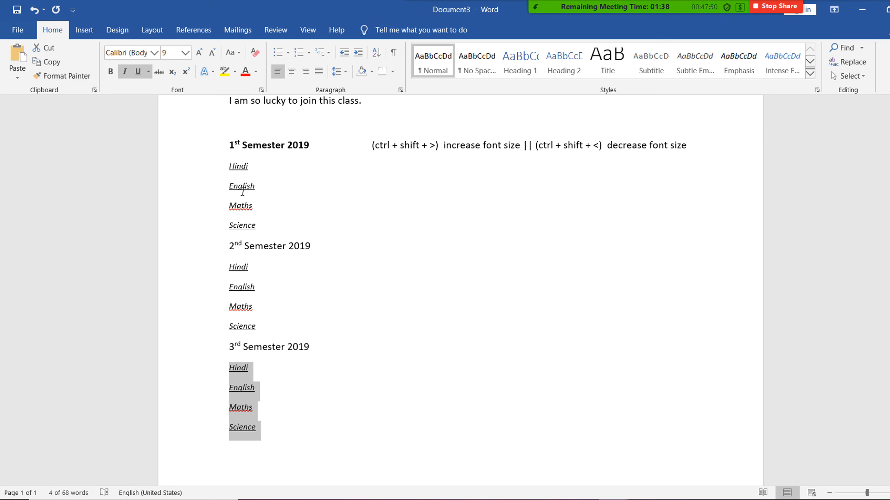
- Review the formatting source and the repainted 2nd and 3rd semester subject lists, and return to the start of the document
{"action": "left_click_drag", "start_coordinate": [228, 164], "coordinate": [262, 233]}
{"action": "left_click_drag", "start_coordinate": [228, 265], "coordinate": [261, 325]}
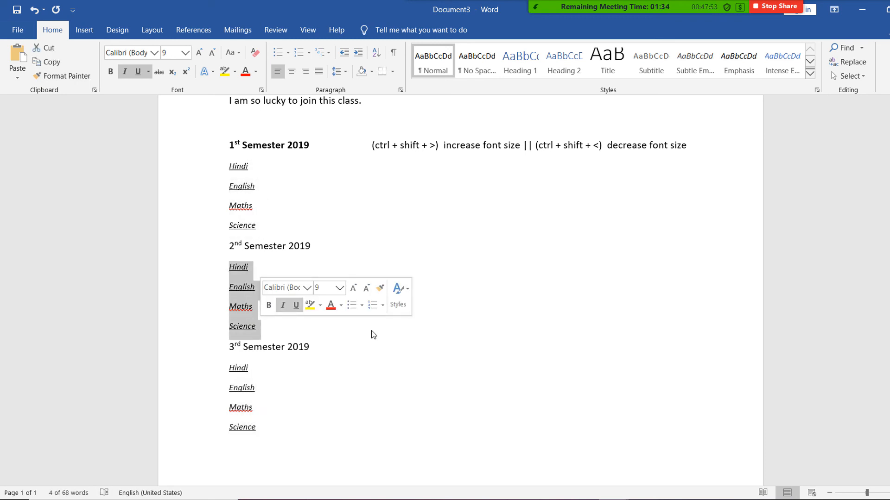
{"action": "left_click", "coordinate": [341, 366]}
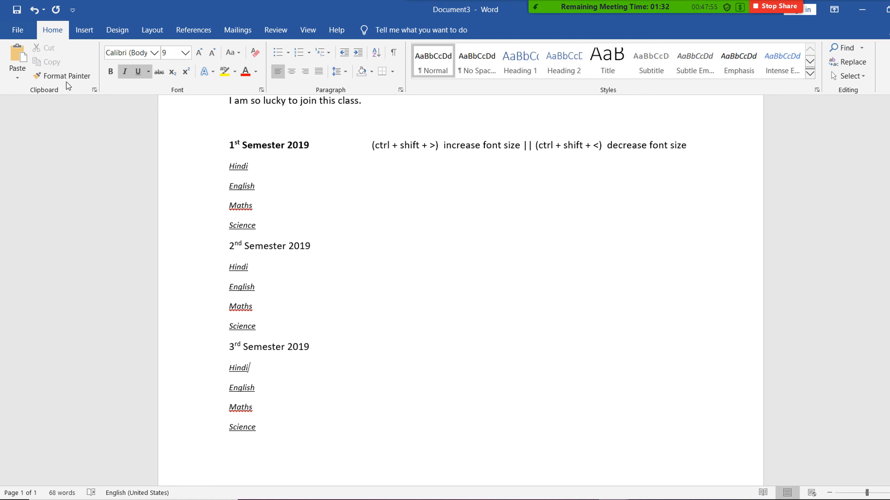
{"action": "left_click_drag", "start_coordinate": [259, 226], "coordinate": [226, 170]}
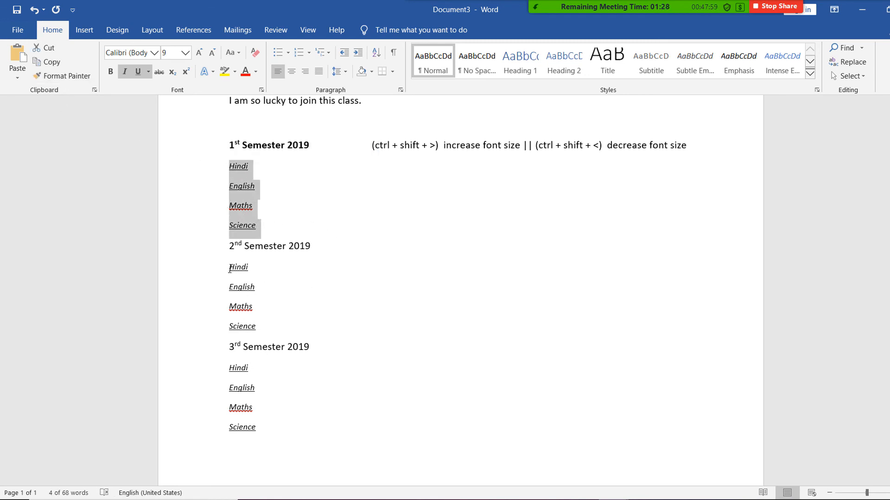
{"action": "left_click_drag", "start_coordinate": [230, 269], "coordinate": [271, 338]}
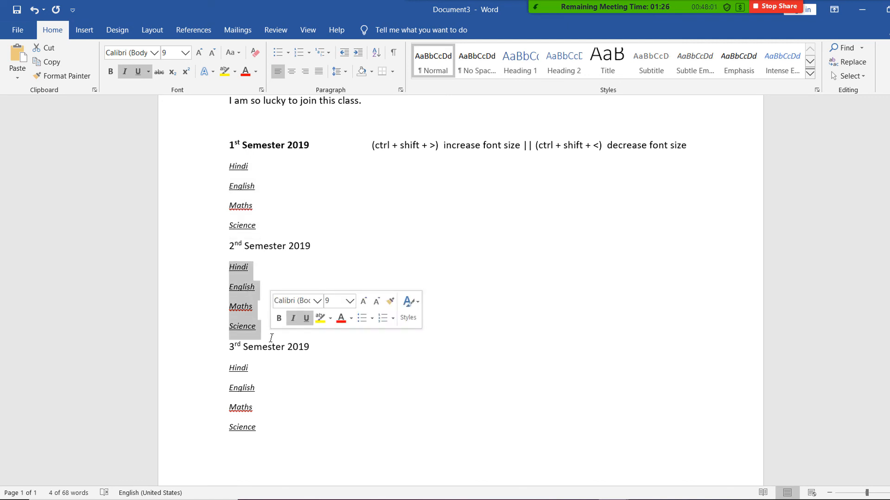
{"action": "left_click", "coordinate": [254, 386]}
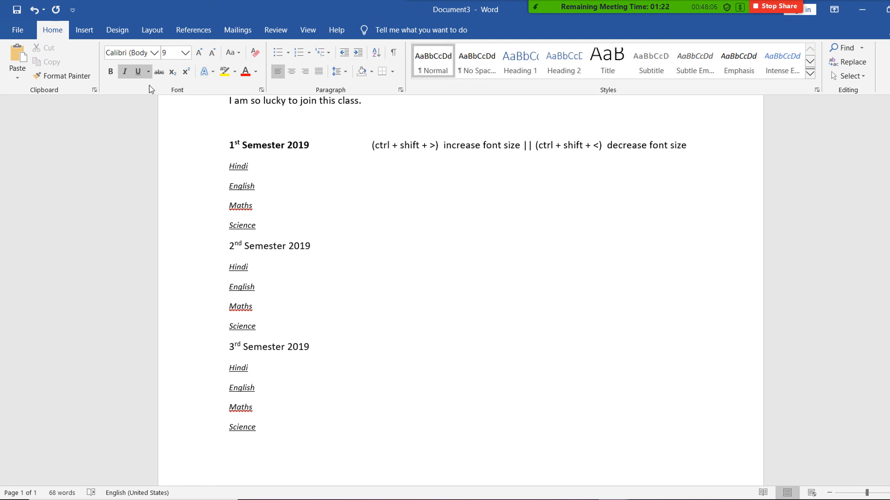
{"action": "left_click", "coordinate": [279, 186]}
{"action": "scroll", "coordinate": [286, 189], "scroll_direction": "up", "scroll_amount": 5}
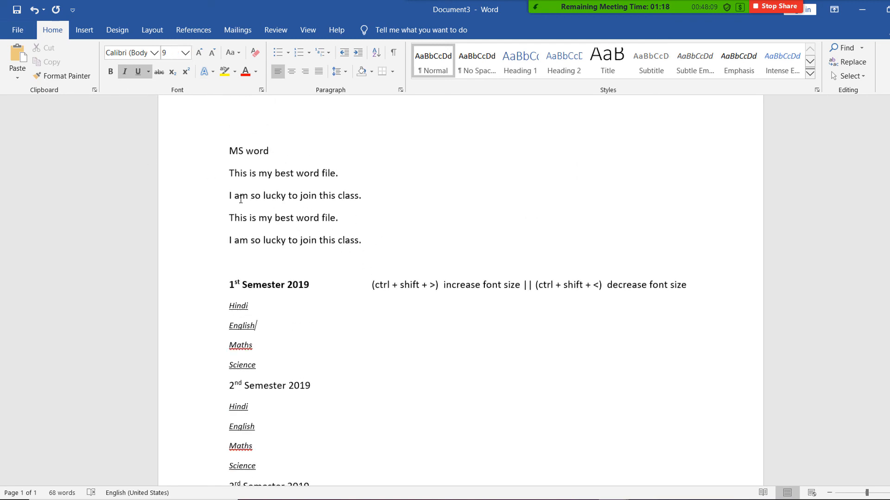
- Look over the practice sentences, the font size shortcut note and the subject lists of all three semesters down to the document's end
{"action": "scroll", "coordinate": [240, 199], "scroll_direction": "down", "scroll_amount": 3}
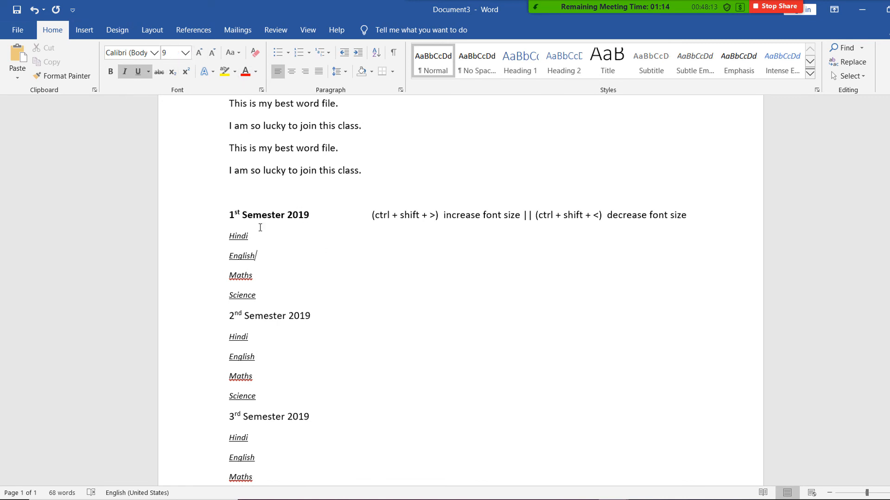
{"action": "scroll", "coordinate": [273, 230], "scroll_direction": "down", "scroll_amount": 3}
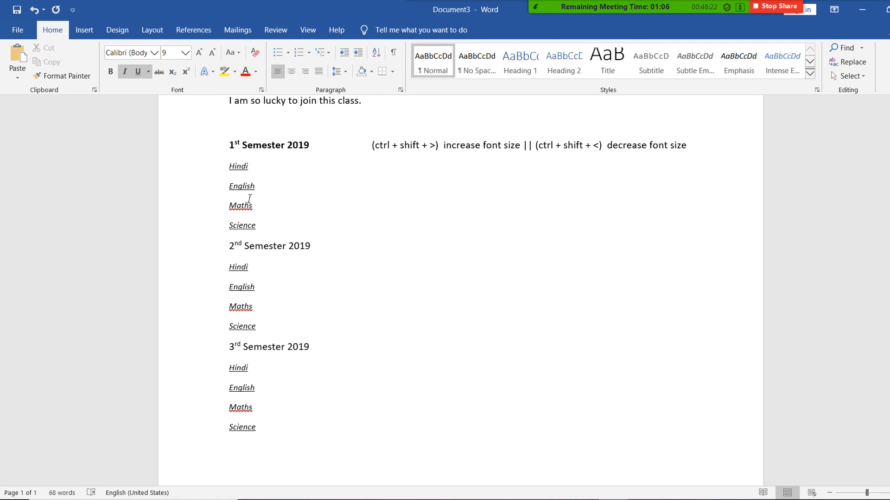
{"action": "scroll", "coordinate": [287, 211], "scroll_direction": "down", "scroll_amount": 1}
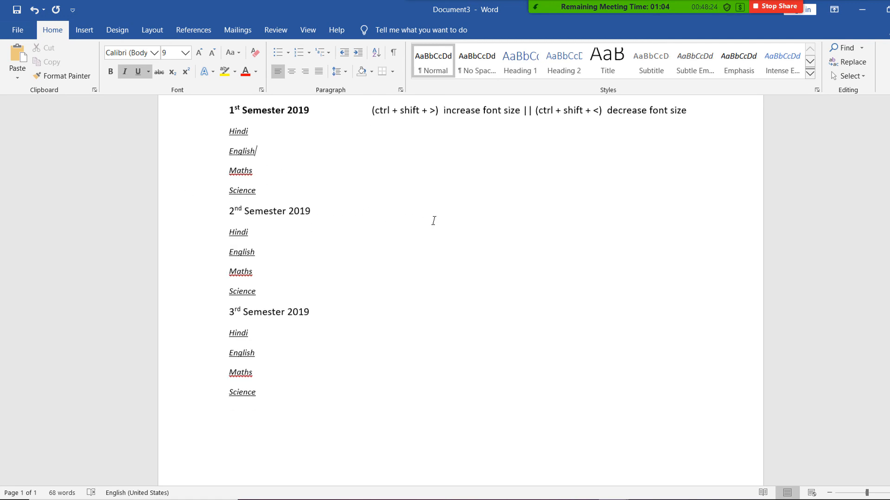
{"action": "scroll", "coordinate": [444, 276], "scroll_direction": "up", "scroll_amount": 4}
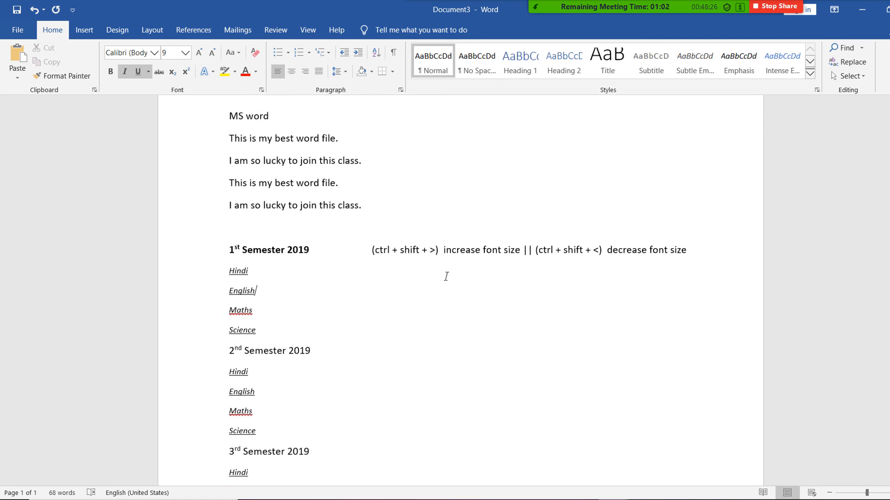
{"action": "scroll", "coordinate": [445, 277], "scroll_direction": "down", "scroll_amount": 2}
{"action": "scroll", "coordinate": [447, 276], "scroll_direction": "down", "scroll_amount": 1}
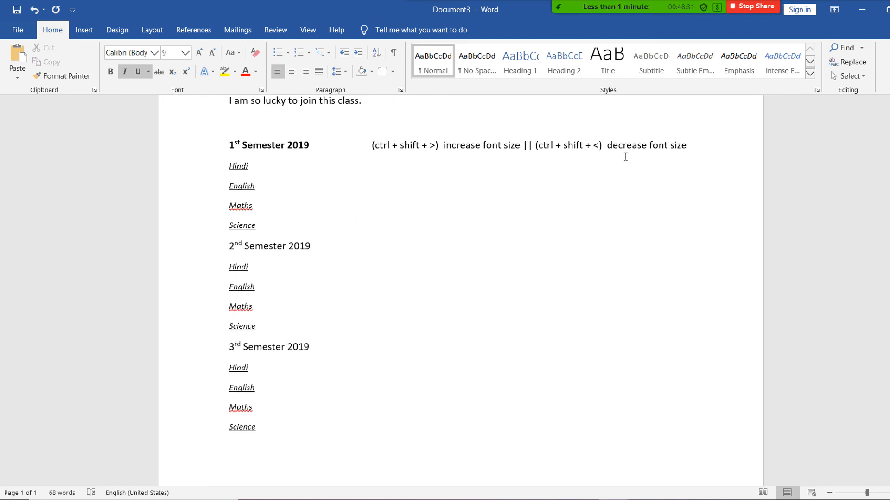
{"action": "scroll", "coordinate": [297, 234], "scroll_direction": "down", "scroll_amount": 1}
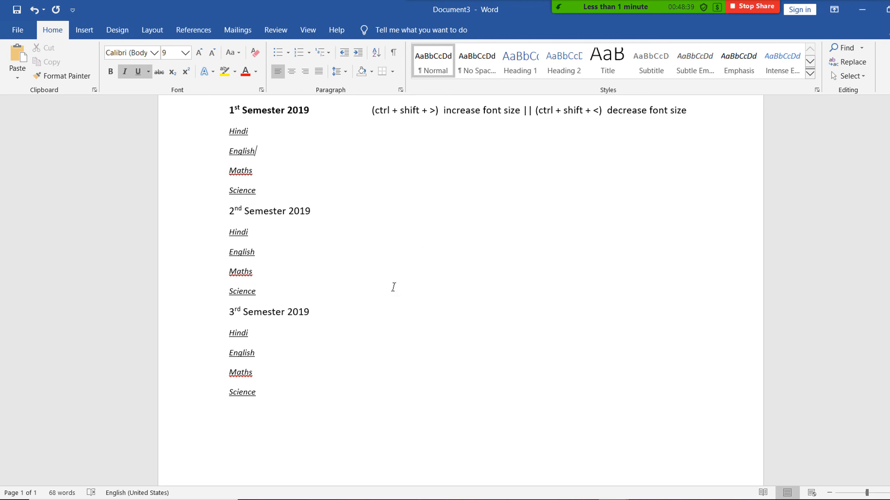
{"action": "left_click", "coordinate": [70, 76]}
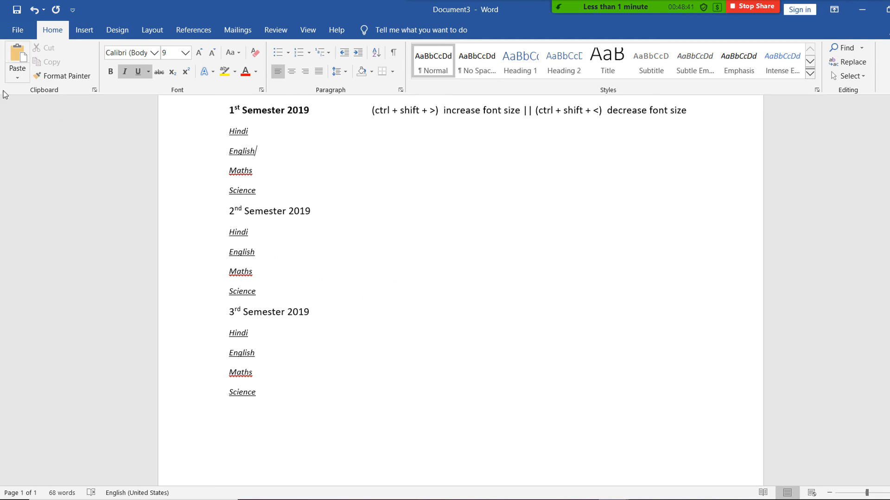